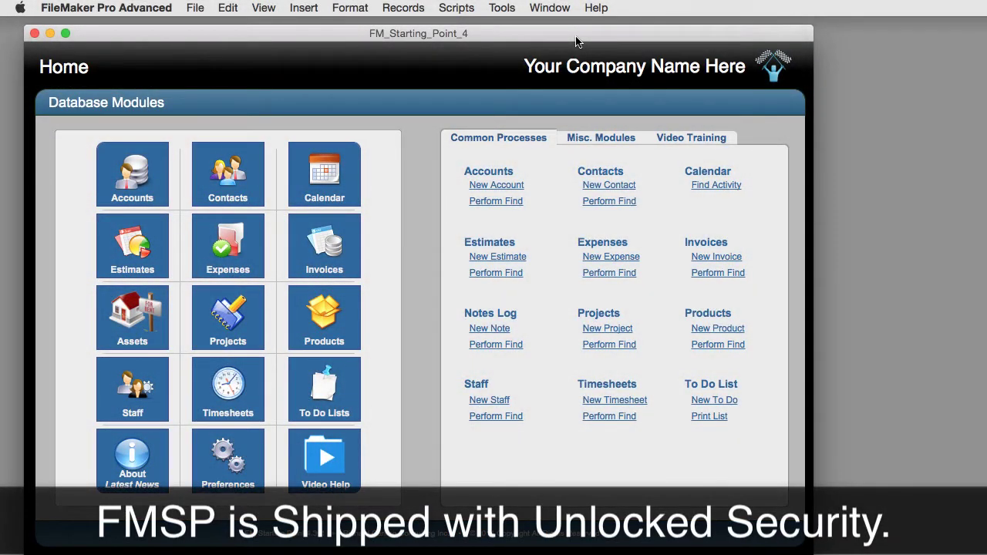
Review the [Guest] and admin accounts in Manage Security, then close it unchanged.
{"action": "left_click", "coordinate": [195, 8]}
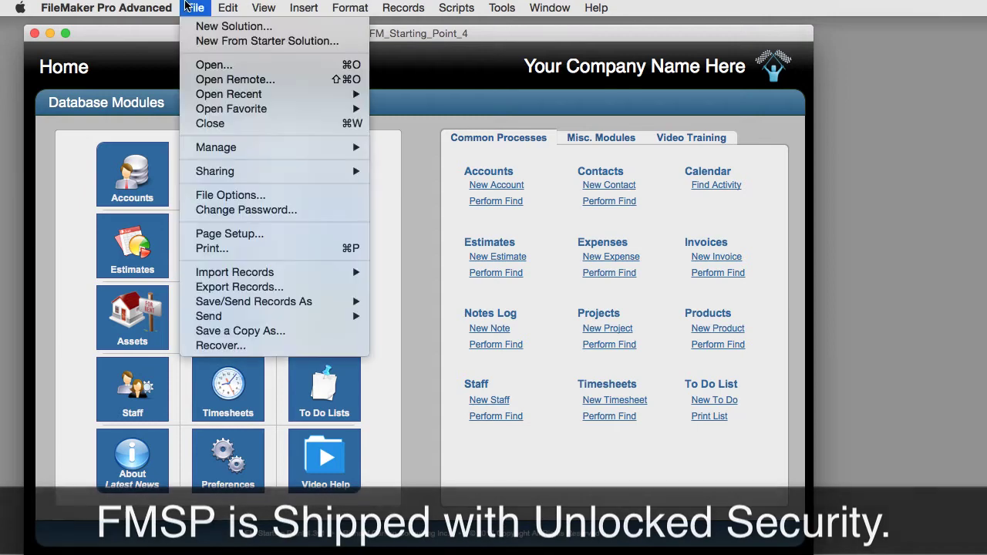
{"action": "mouse_move", "coordinate": [227, 148]}
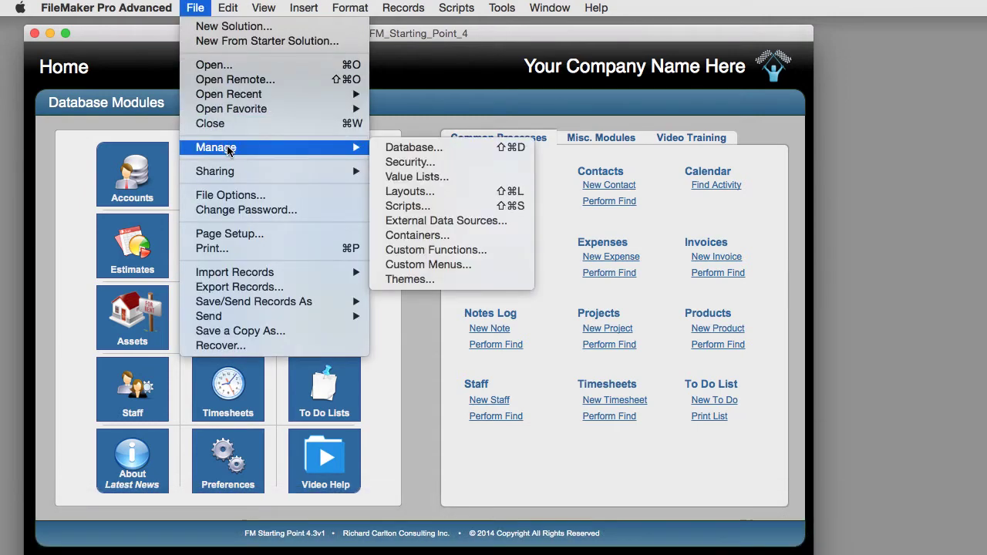
{"action": "left_click", "coordinate": [417, 162]}
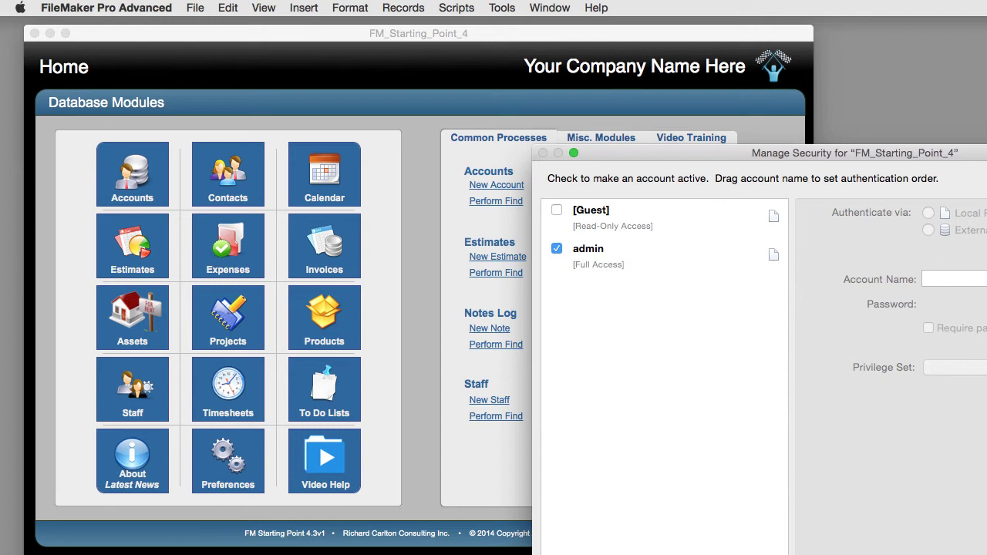
{"action": "left_click_drag", "start_coordinate": [925, 152], "coordinate": [729, 87]}
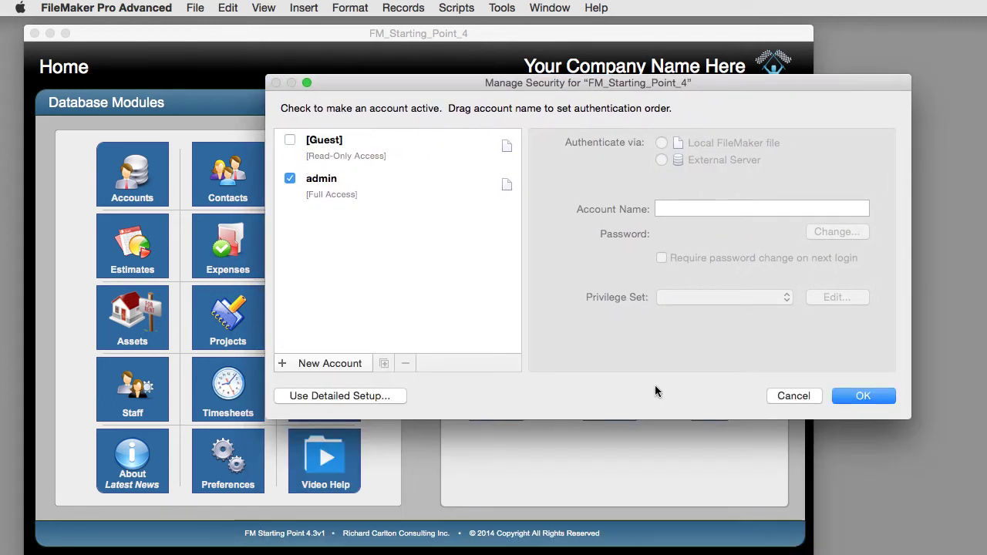
{"action": "left_click_drag", "start_coordinate": [547, 83], "coordinate": [542, 87]}
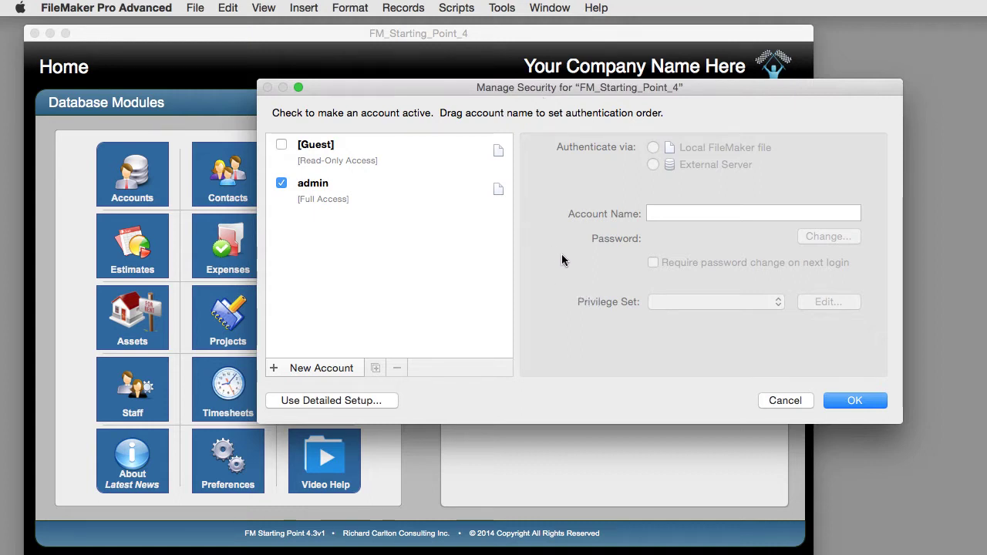
{"action": "left_click", "coordinate": [373, 159]}
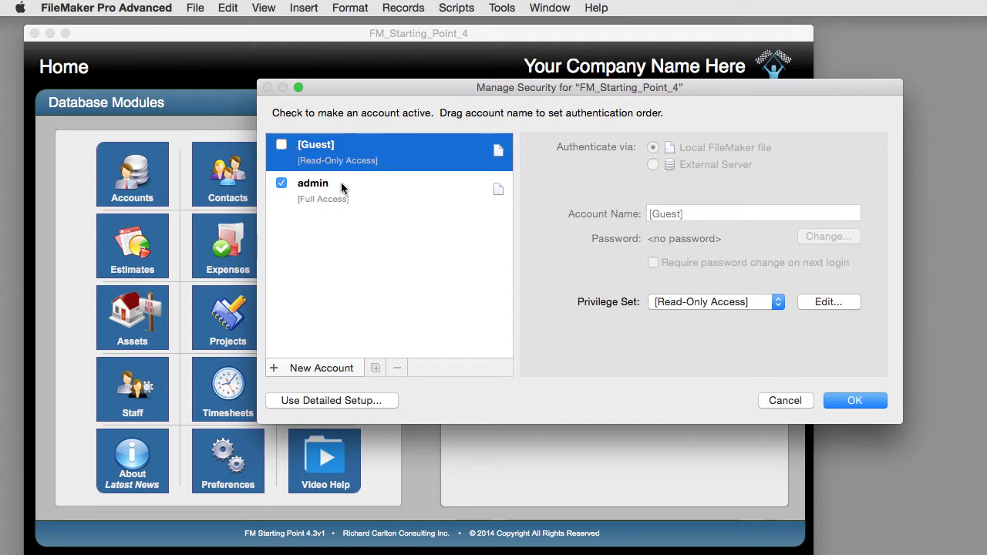
{"action": "left_click", "coordinate": [388, 193]}
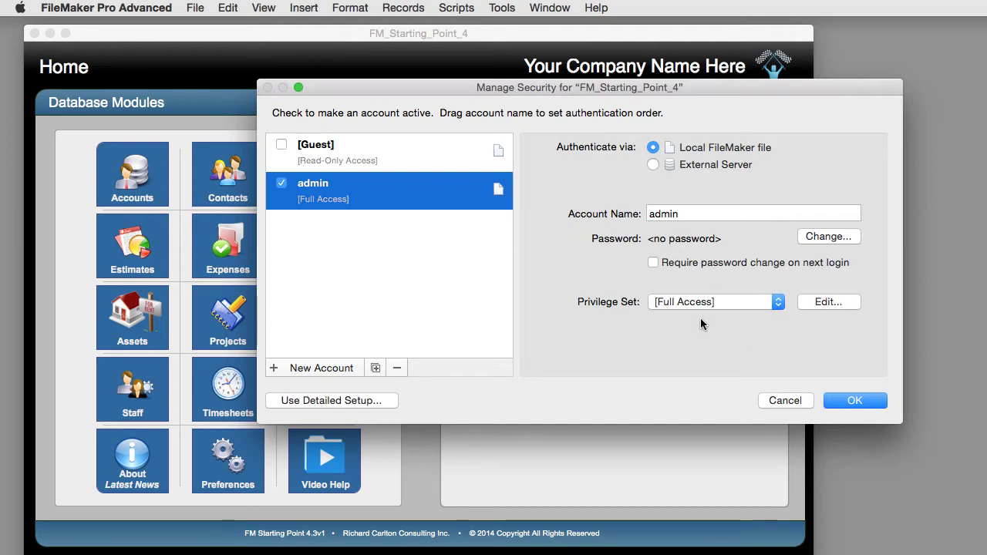
{"action": "left_click", "coordinate": [438, 154]}
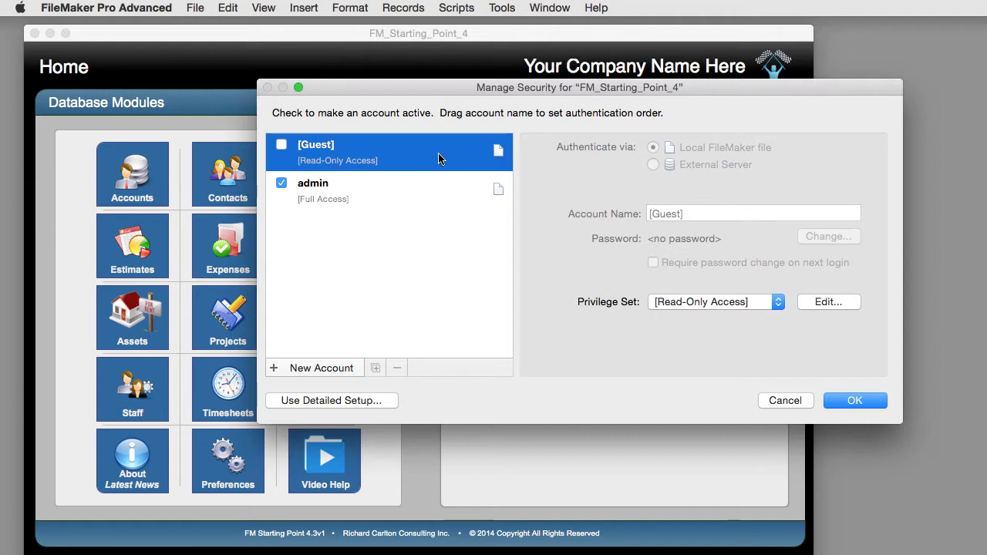
{"action": "left_click", "coordinate": [854, 400]}
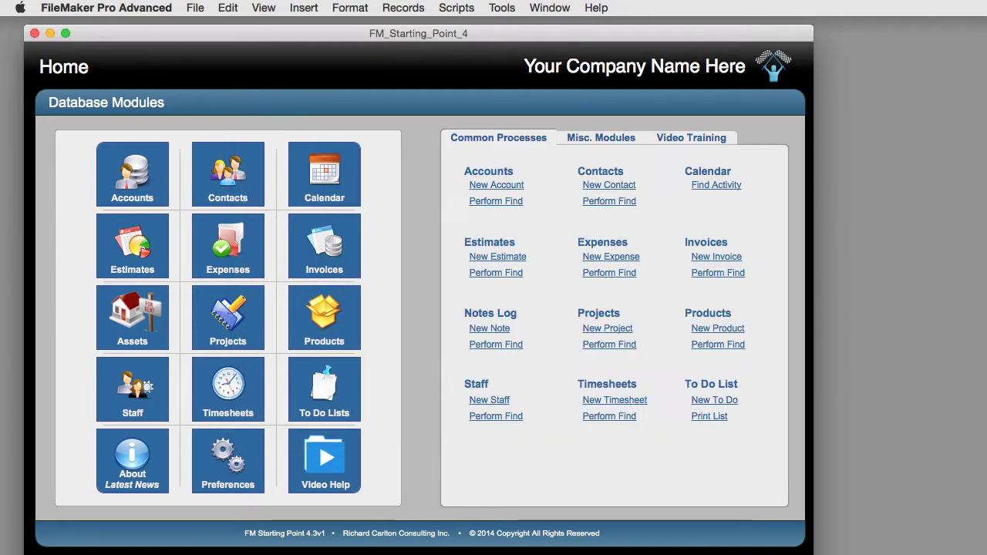
View the file's opening options and close them without changes.
{"action": "left_click", "coordinate": [195, 8]}
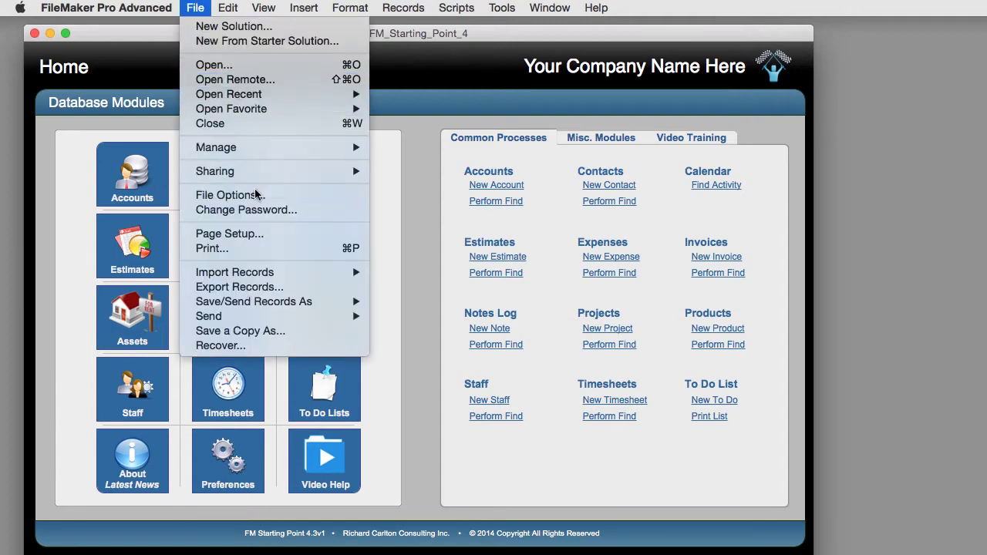
{"action": "left_click", "coordinate": [255, 195]}
{"action": "left_click_drag", "start_coordinate": [382, 167], "coordinate": [479, 104]}
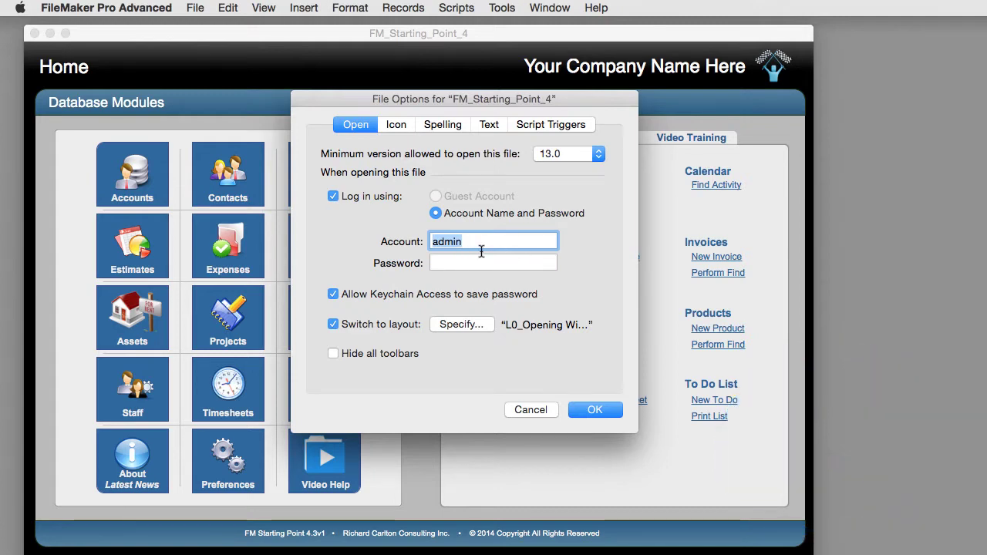
{"action": "left_click", "coordinate": [537, 411]}
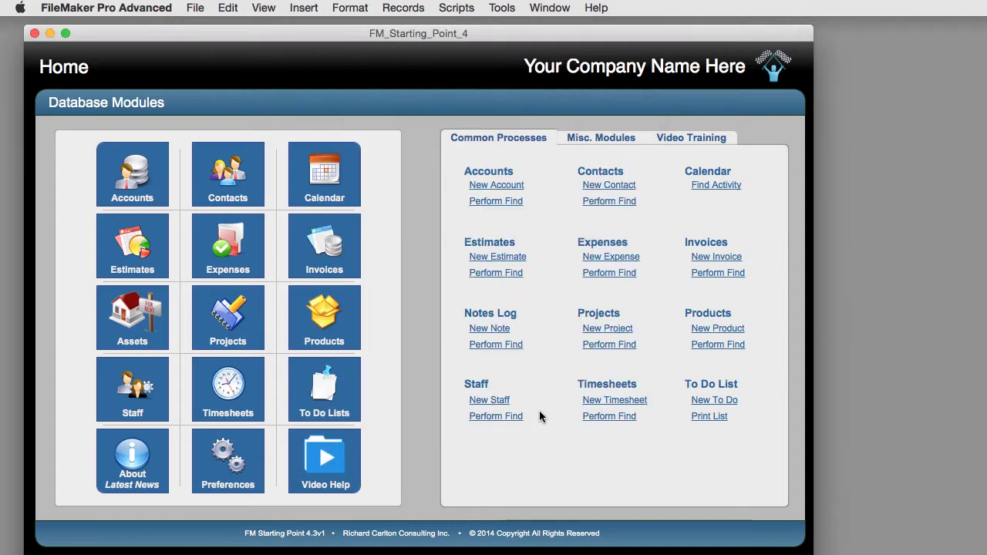
Set and confirm a password for the admin Full Access account, dismissing the missing-password alert.
{"action": "left_click", "coordinate": [195, 8]}
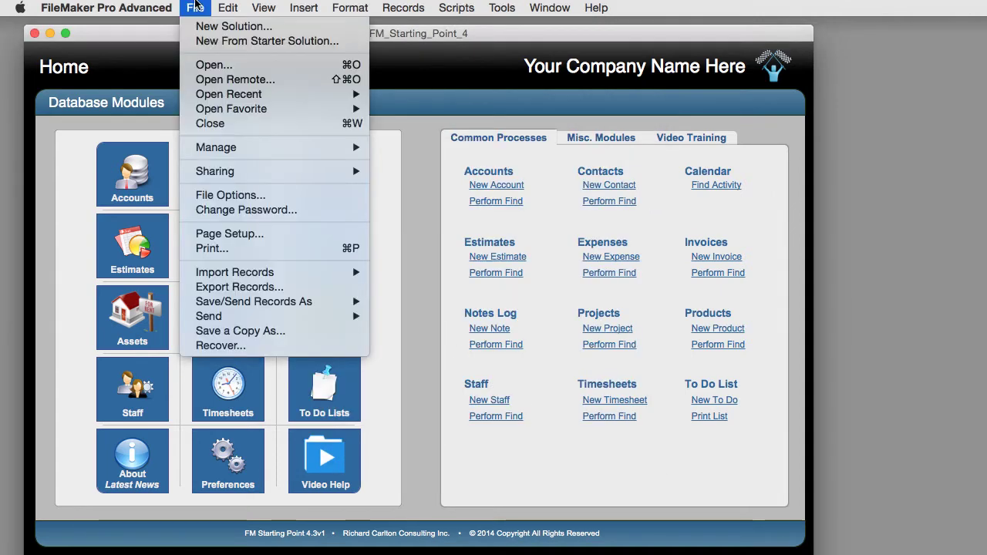
{"action": "mouse_move", "coordinate": [237, 149]}
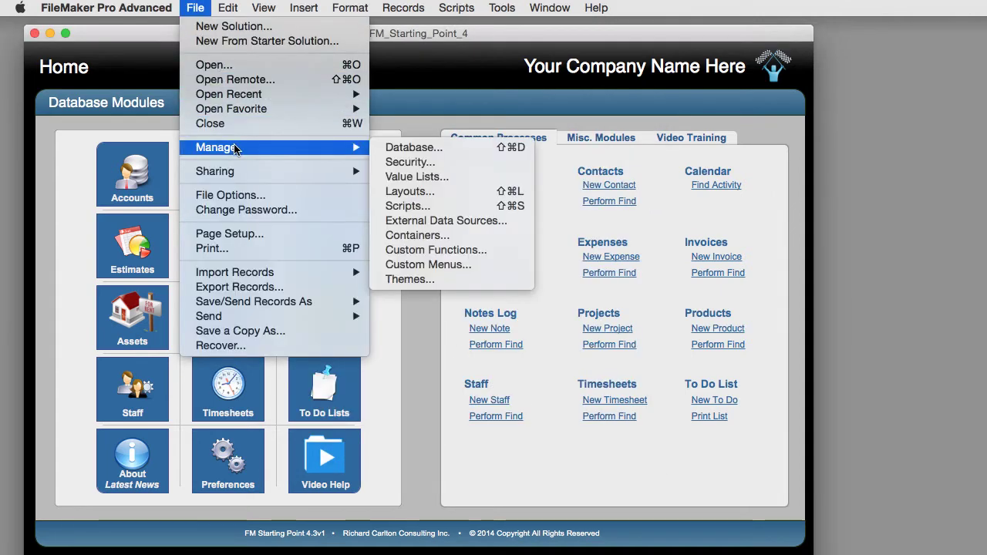
{"action": "left_click", "coordinate": [411, 161]}
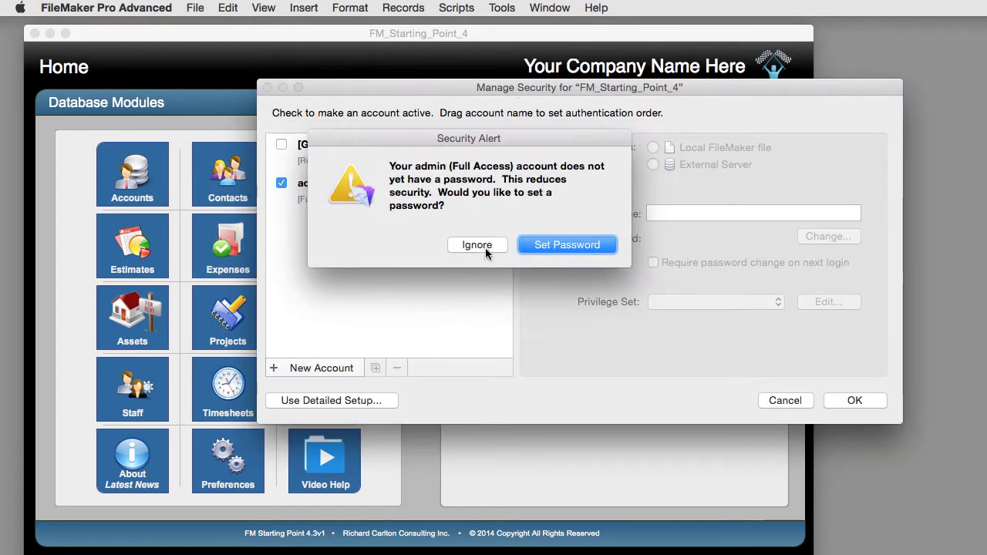
{"action": "left_click", "coordinate": [483, 247]}
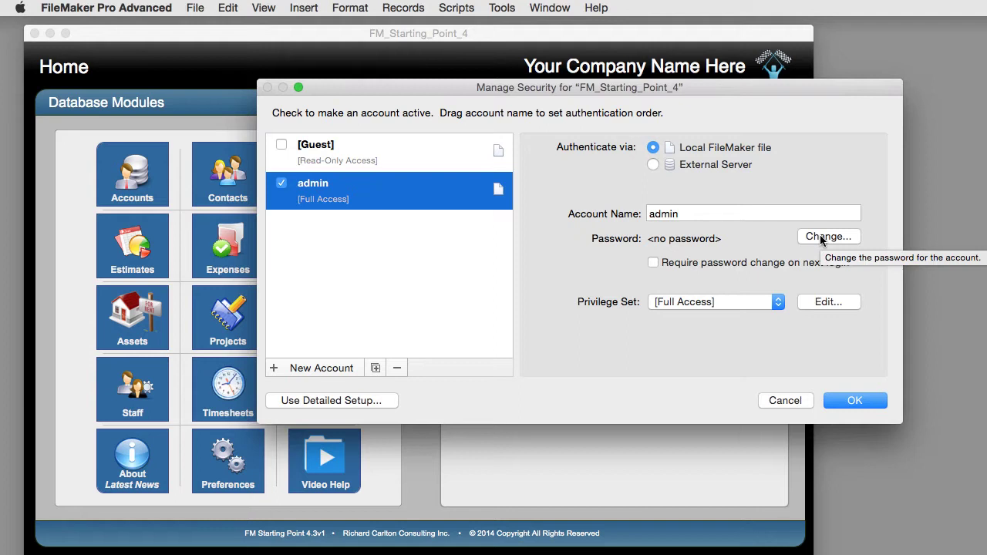
{"action": "left_click", "coordinate": [820, 236]}
{"action": "left_click_drag", "start_coordinate": [872, 255], "coordinate": [449, 221]}
{"action": "type", "text": "a"}
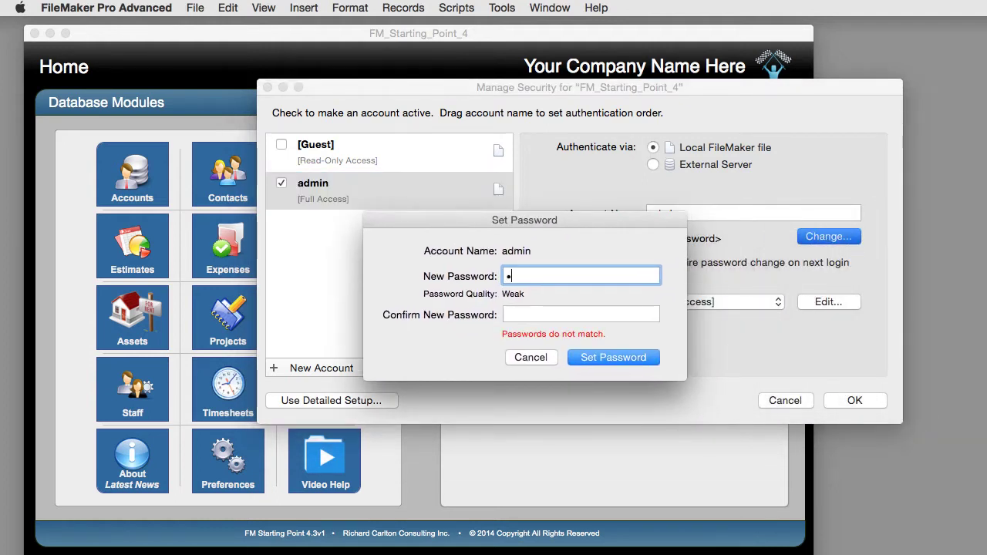
{"action": "type", "text": "assword"}
{"action": "key", "text": "Tab"}
{"action": "type", "text": "password"}
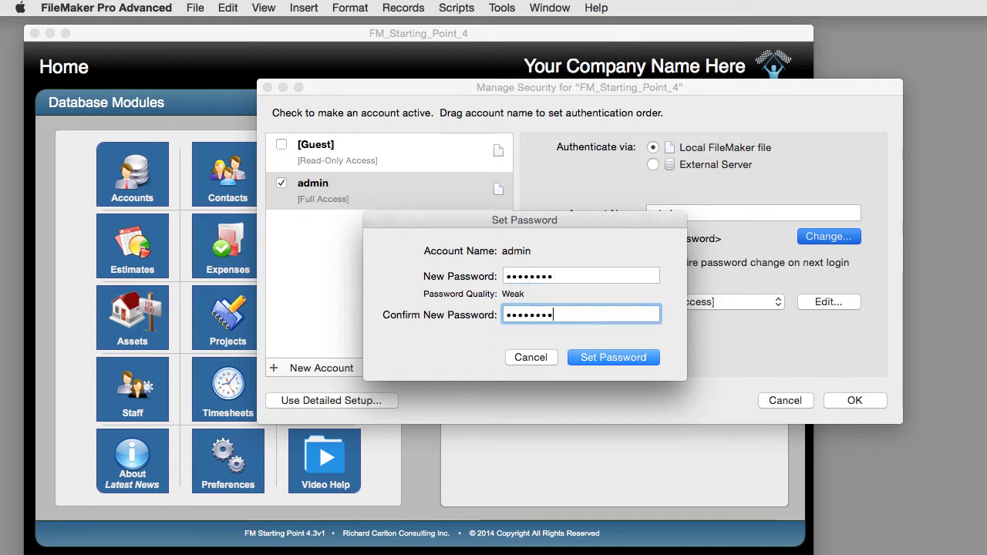
{"action": "left_click", "coordinate": [605, 357]}
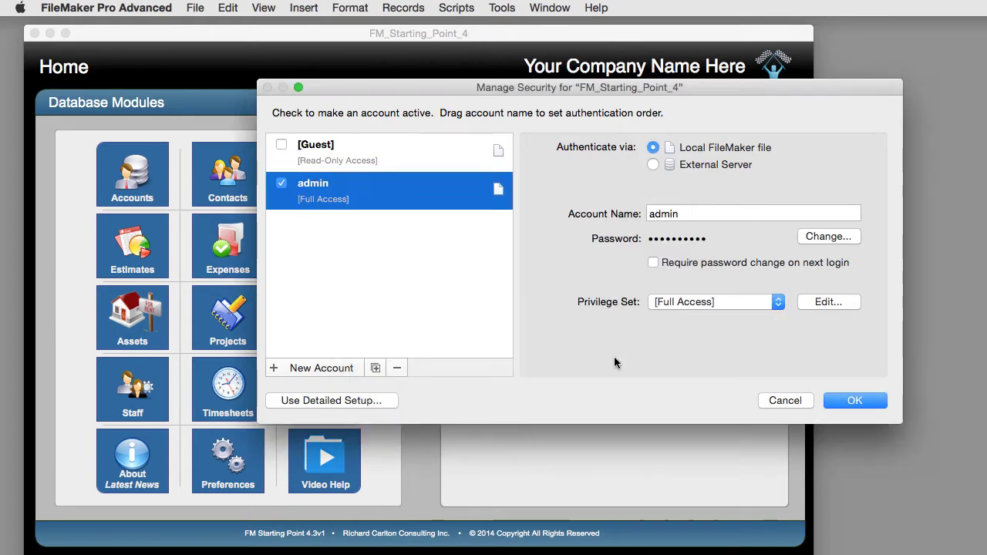
Keep admin's privilege set on [Full Access] and save the security changes.
{"action": "left_click", "coordinate": [730, 301]}
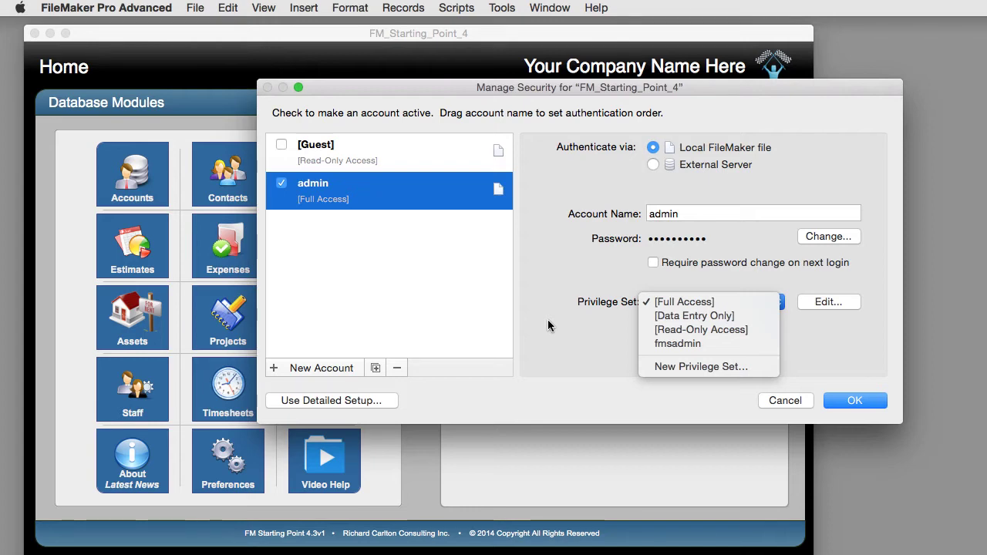
{"action": "left_click", "coordinate": [547, 326]}
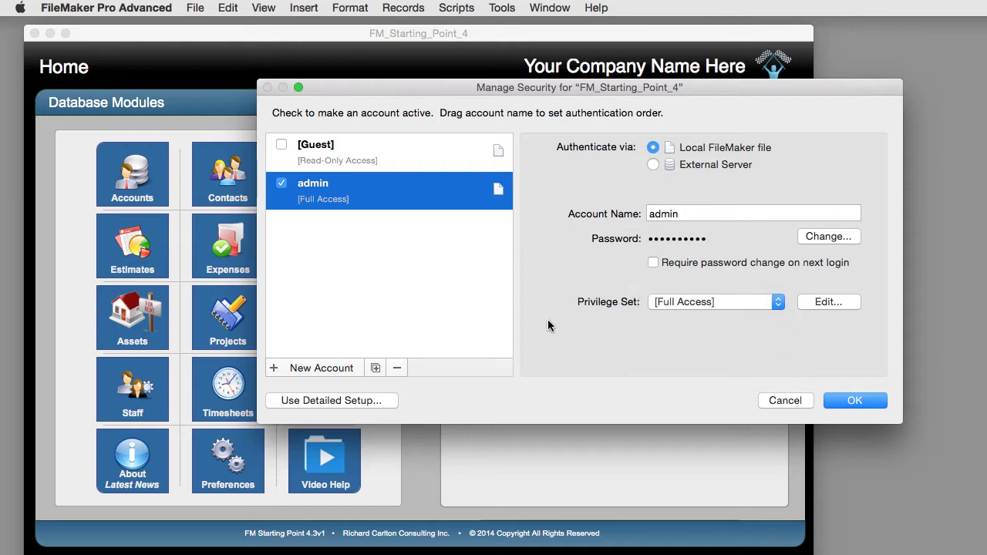
{"action": "left_click", "coordinate": [856, 401]}
Confirm full access by entering the admin account name and its password.
{"action": "left_click_drag", "start_coordinate": [922, 253], "coordinate": [498, 188]}
{"action": "type", "text": "admin"}
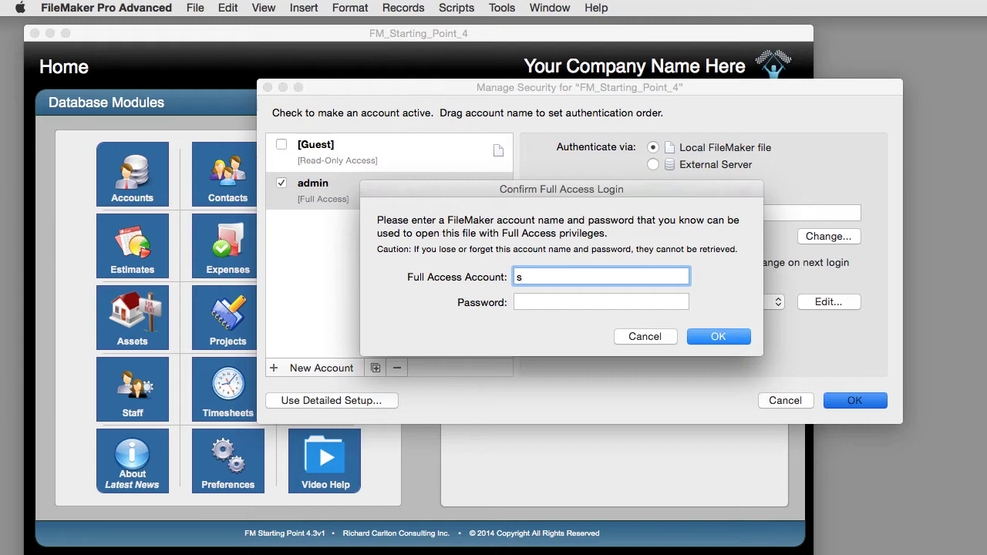
{"action": "key", "text": "Tab"}
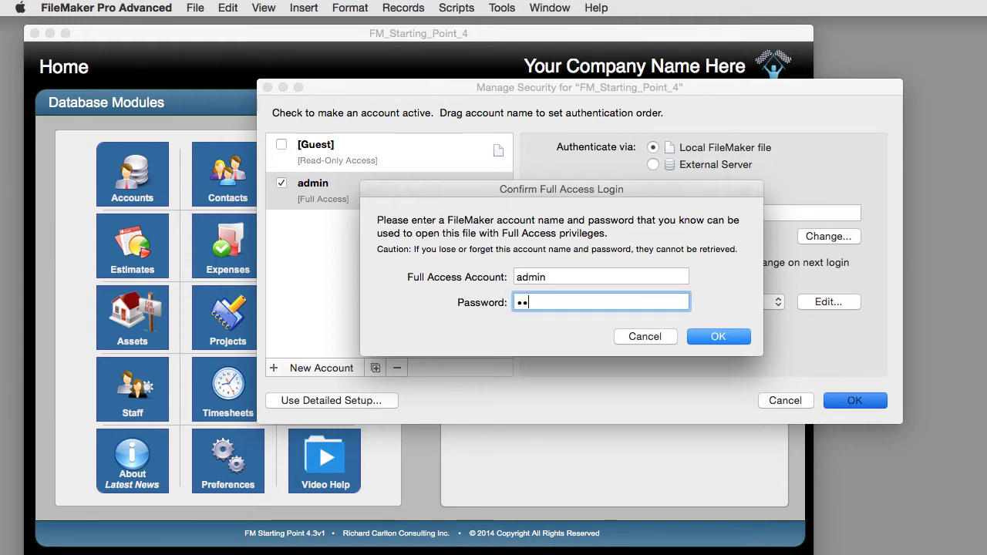
{"action": "left_click", "coordinate": [722, 338]}
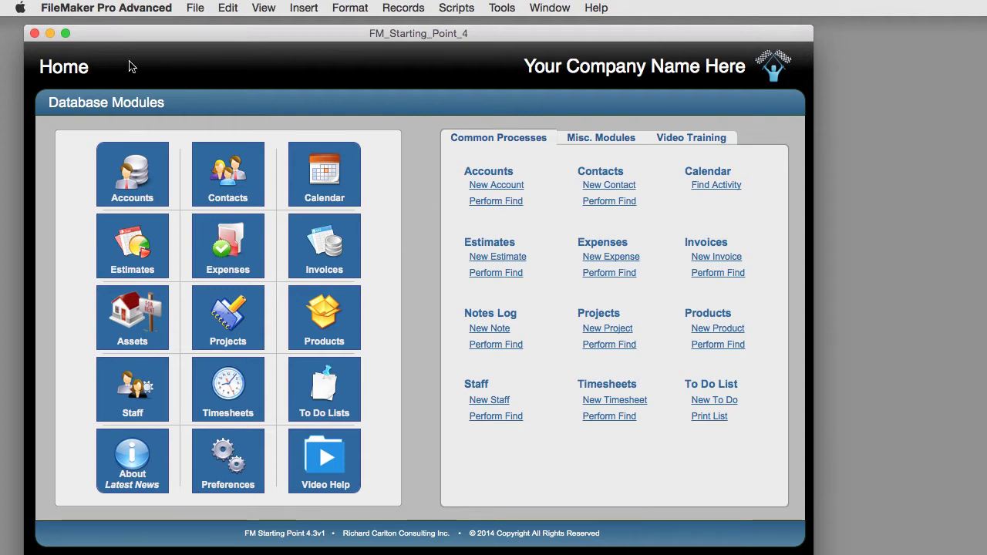
Close FM_Starting_Point_4 and reopen it from the recent files list.
{"action": "left_click", "coordinate": [34, 33]}
{"action": "left_click", "coordinate": [195, 7]}
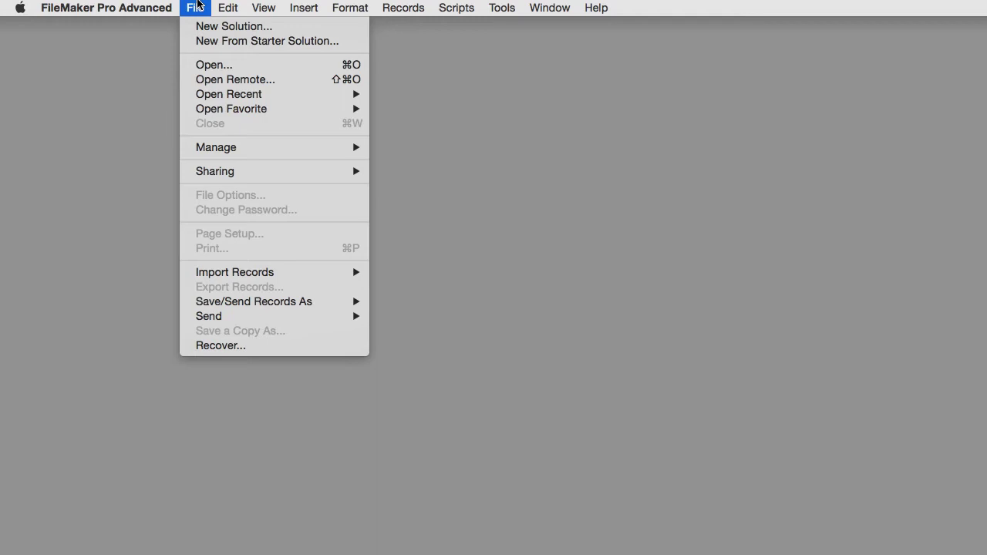
{"action": "mouse_move", "coordinate": [230, 96]}
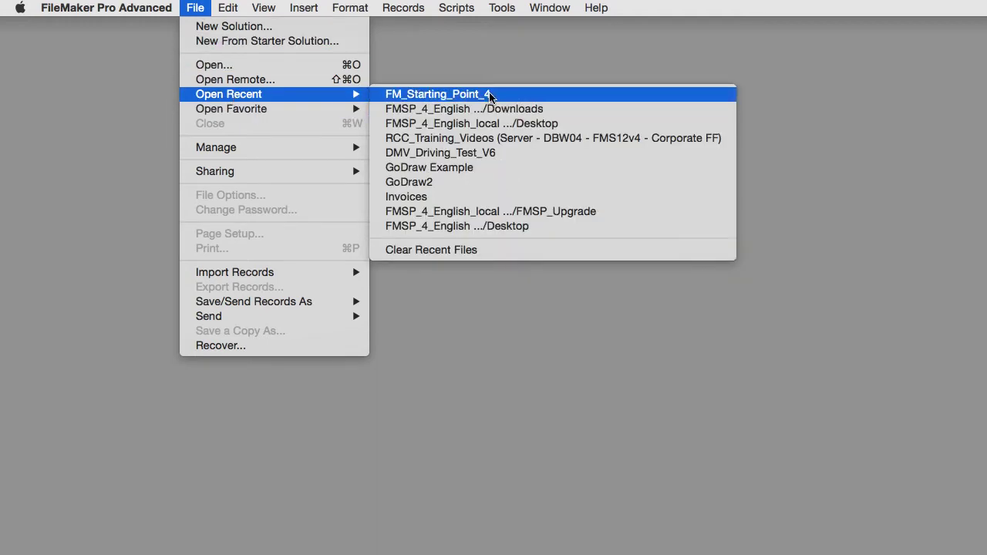
{"action": "left_click", "coordinate": [491, 96]}
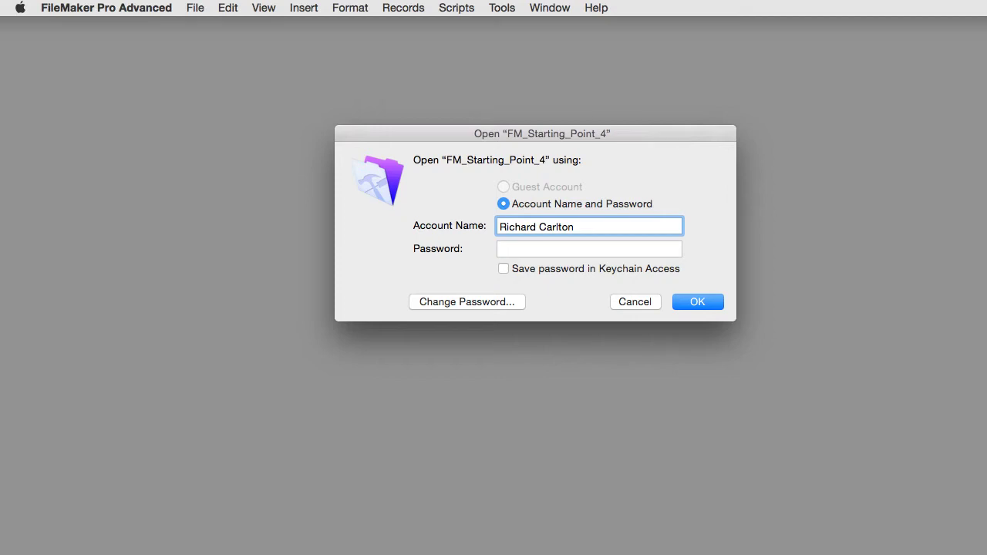
Log in to the reopened file with the admin account and its password.
{"action": "type", "text": "admin"}
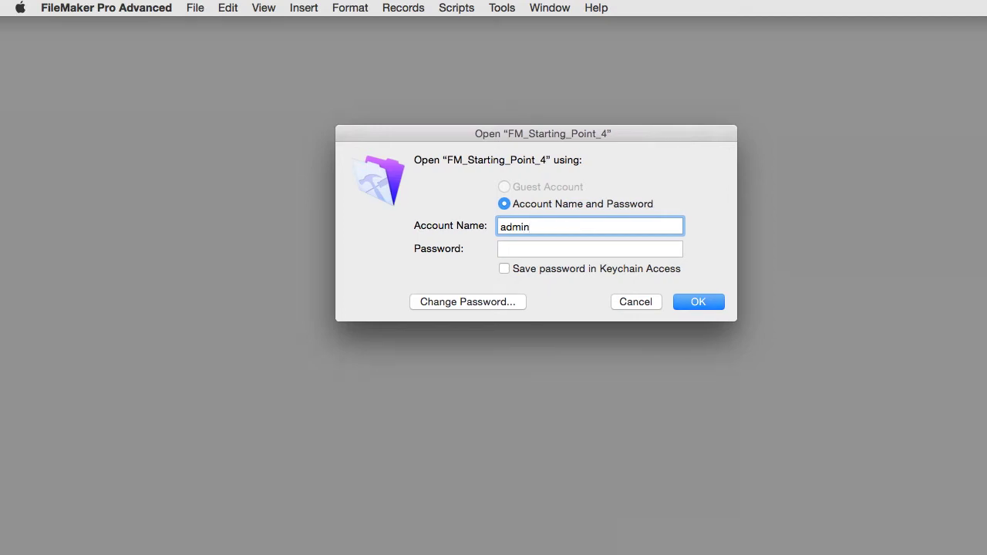
{"action": "left_click", "coordinate": [617, 249]}
{"action": "type", "text": "password"}
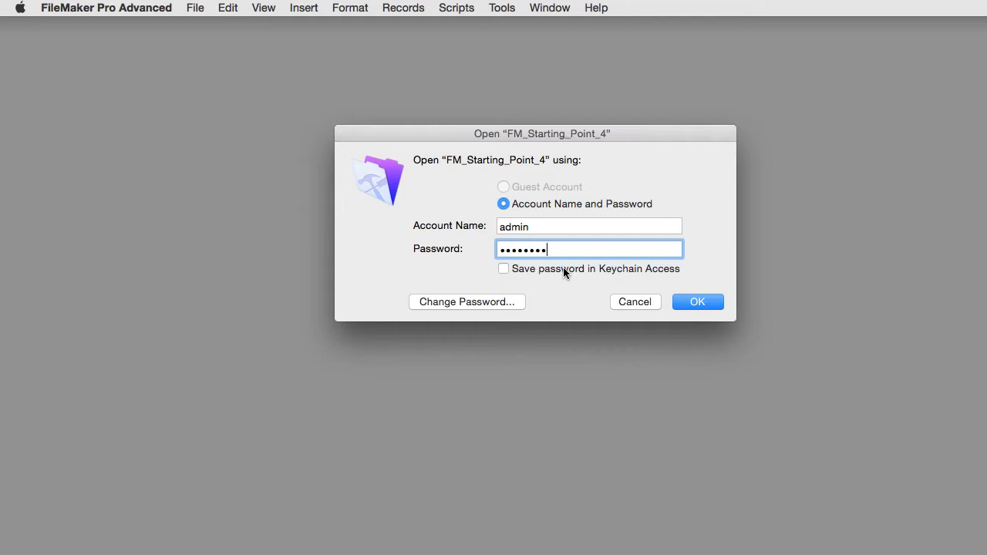
{"action": "left_click", "coordinate": [688, 303]}
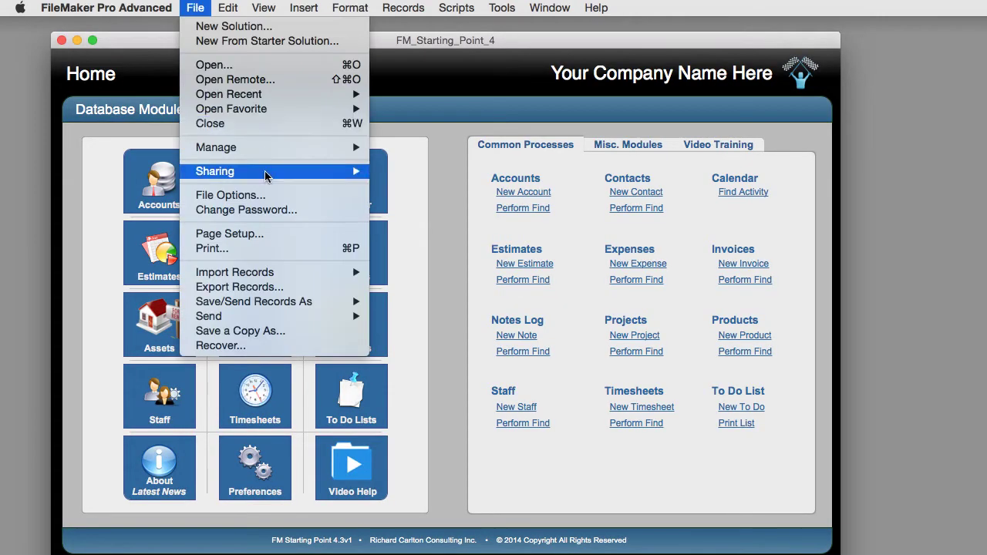
Open Manage Security again, signing in with the admin account name and password.
{"action": "mouse_move", "coordinate": [270, 148]}
{"action": "left_click", "coordinate": [425, 166]}
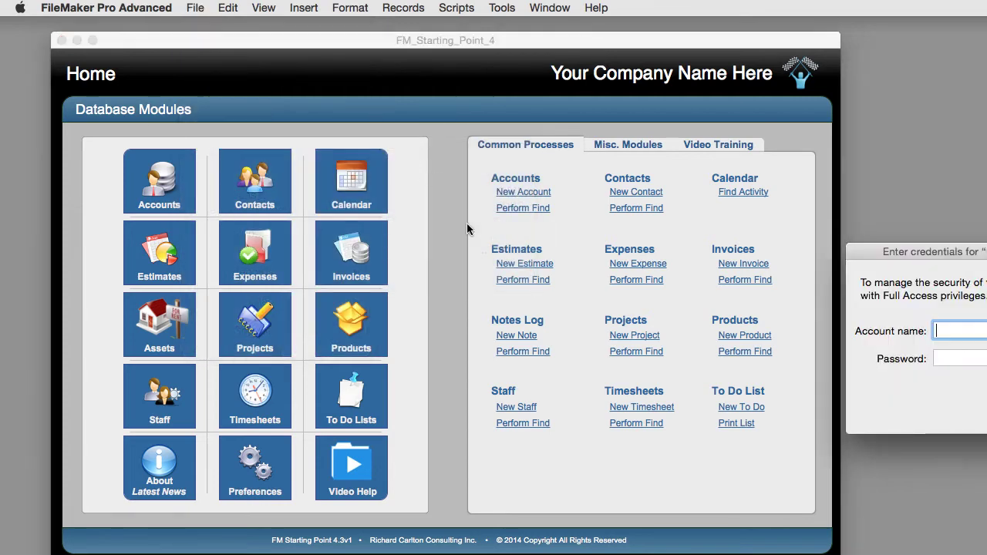
{"action": "type", "text": "admin"}
{"action": "key", "text": "Tab"}
{"action": "type", "text": "******"}
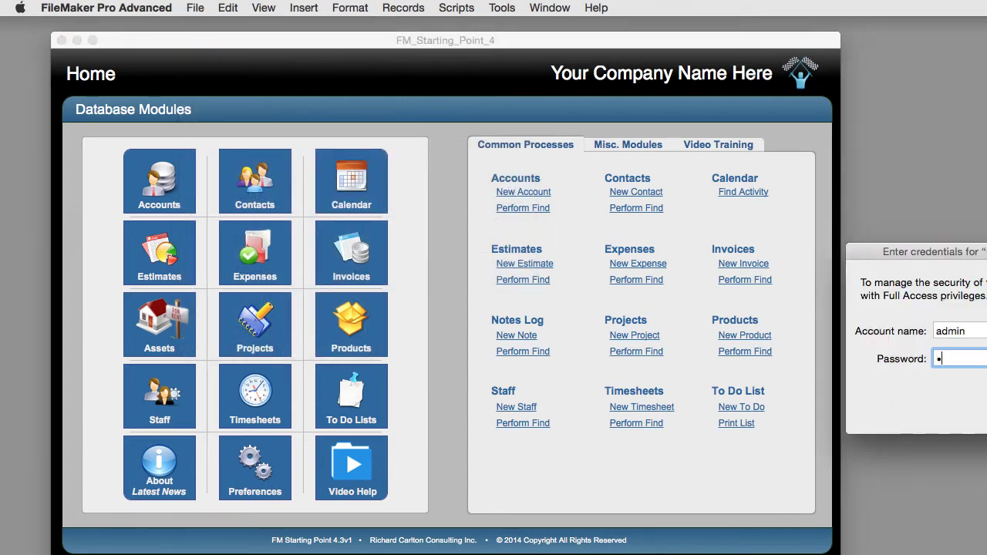
{"action": "key", "text": "Return"}
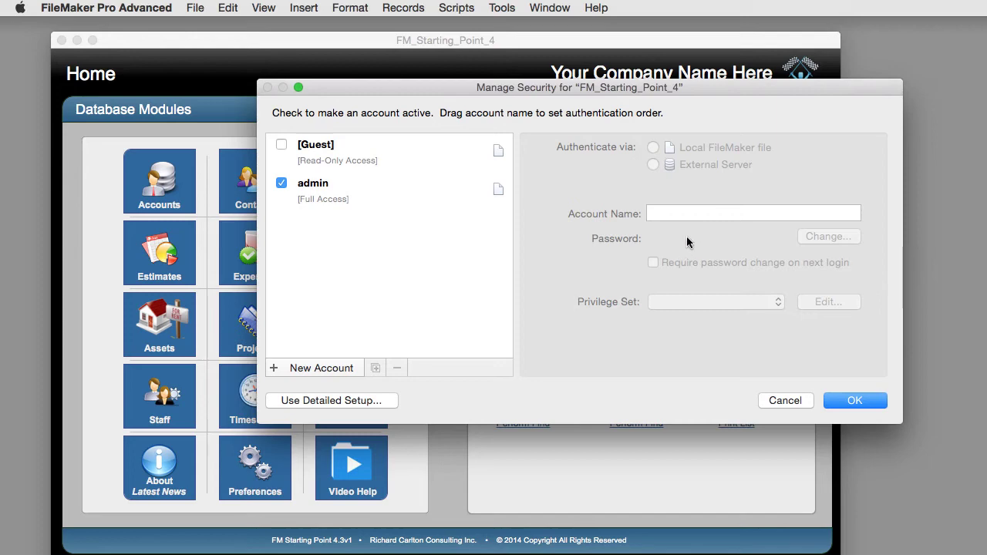
Add a new account, enter its account name, and set and confirm its password.
{"action": "left_click", "coordinate": [275, 367]}
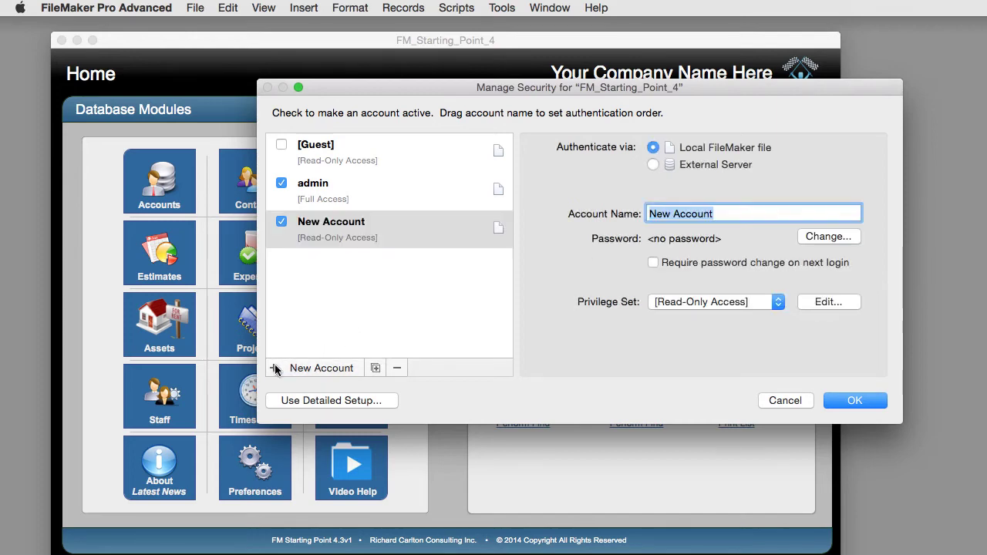
{"action": "type", "text": "Tom"}
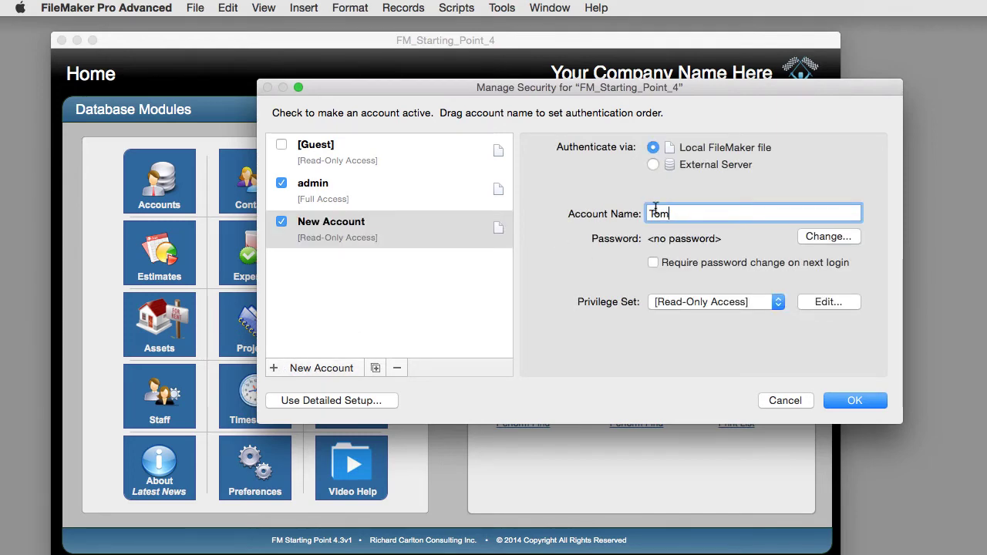
{"action": "left_click", "coordinate": [823, 236]}
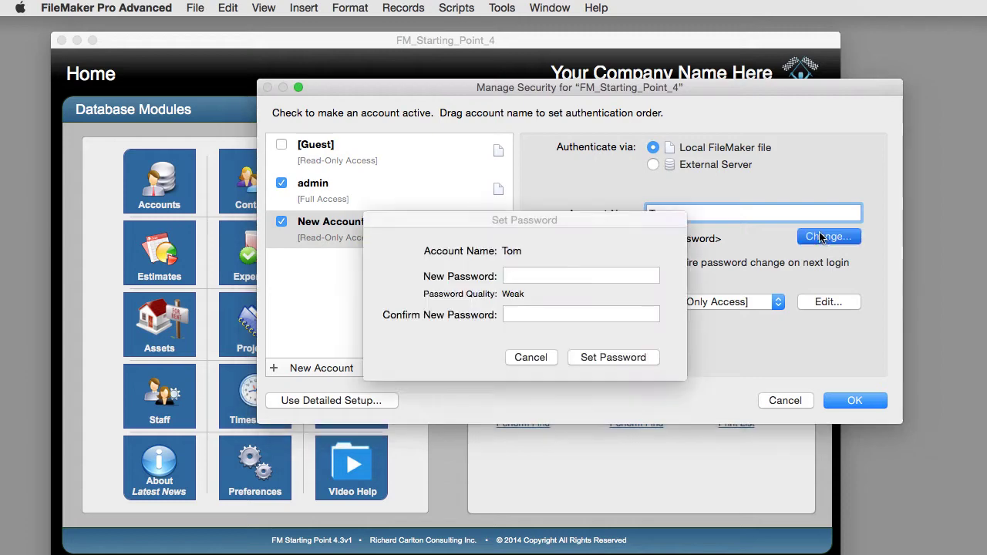
{"action": "type", "text": "••••"}
{"action": "key", "text": "Tab"}
{"action": "type", "text": "••••"}
{"action": "left_click", "coordinate": [606, 356]}
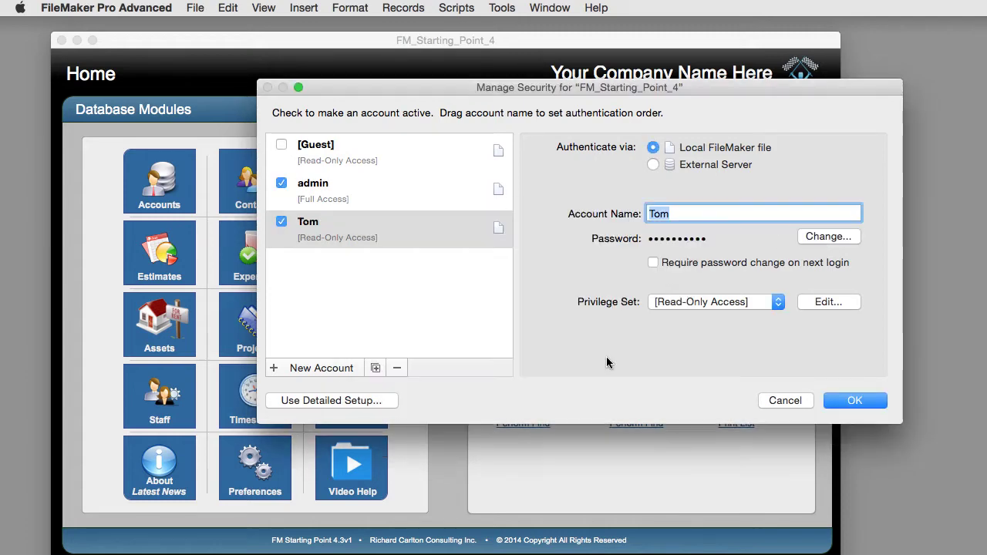
Assign the new account the [Data Entry Only] privilege set.
{"action": "left_click", "coordinate": [726, 307]}
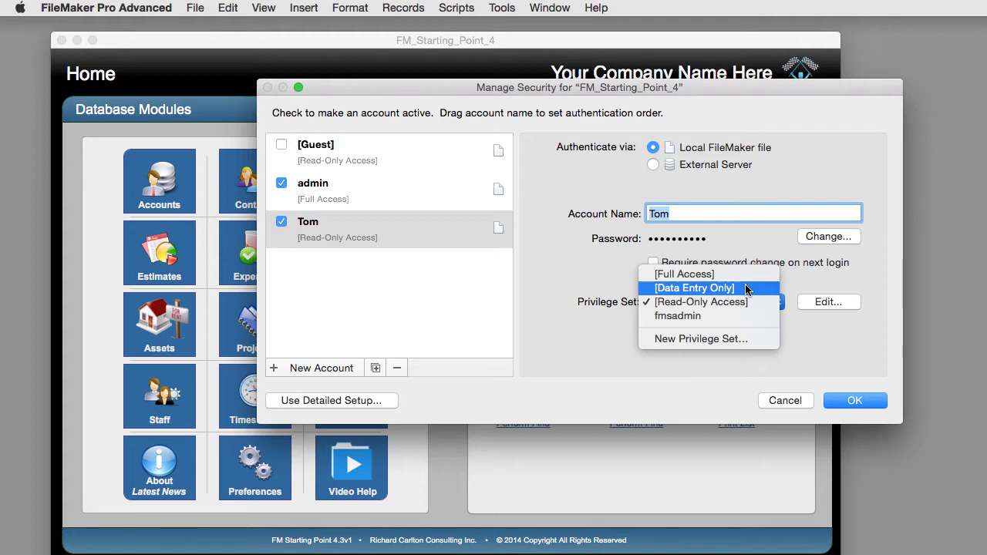
{"action": "left_click", "coordinate": [745, 288]}
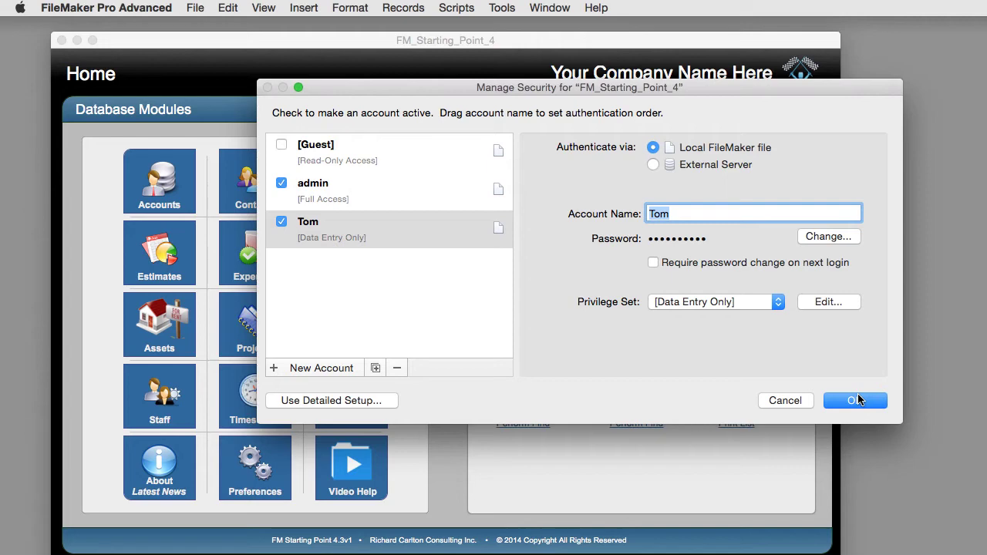
{"action": "left_click", "coordinate": [398, 195]}
{"action": "left_click", "coordinate": [408, 228]}
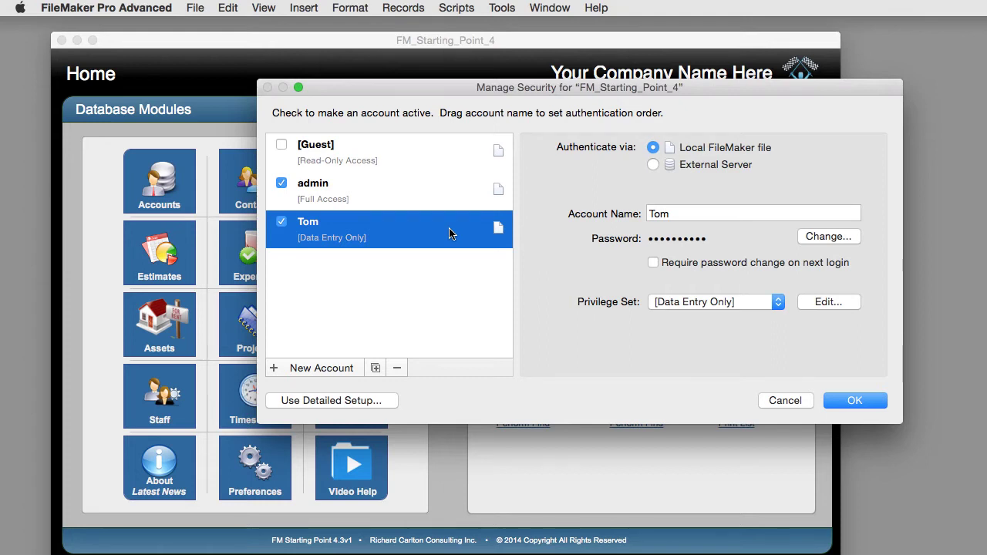
{"action": "left_click", "coordinate": [276, 368]}
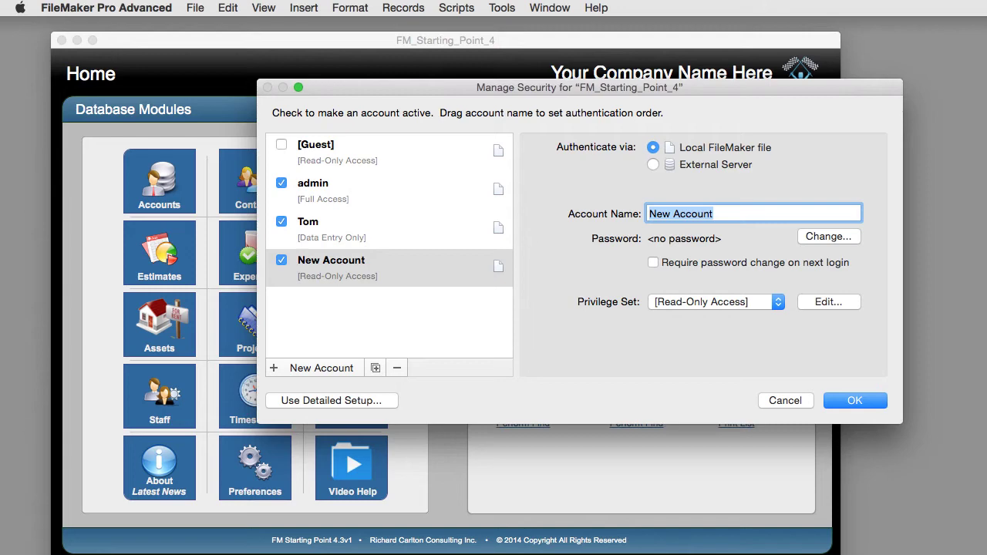
Name the second account and set and confirm its password.
{"action": "type", "text": "Stacy"}
{"action": "left_click", "coordinate": [817, 238]}
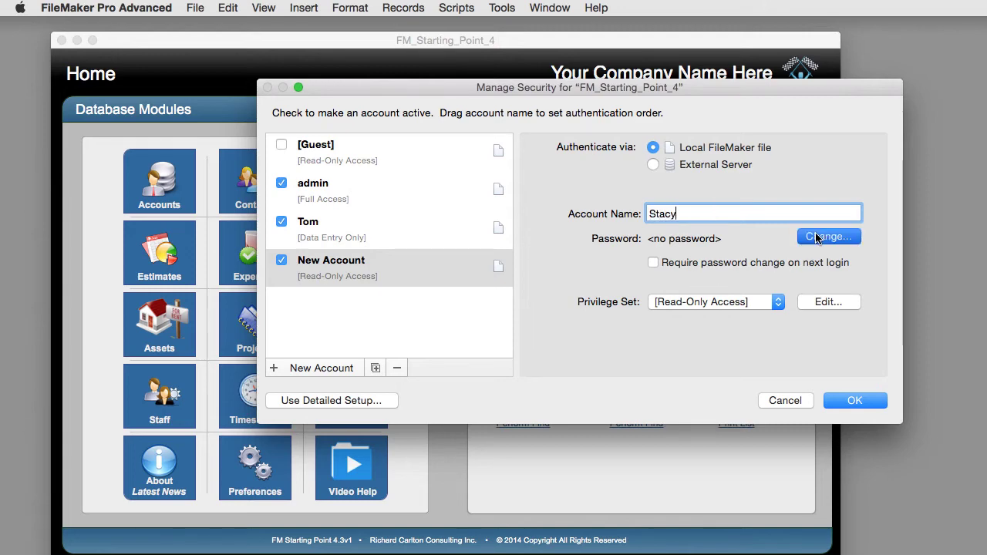
{"action": "type", "text": "••••"}
{"action": "key", "text": "Tab"}
{"action": "type", "text": "••••"}
{"action": "left_click", "coordinate": [614, 356]}
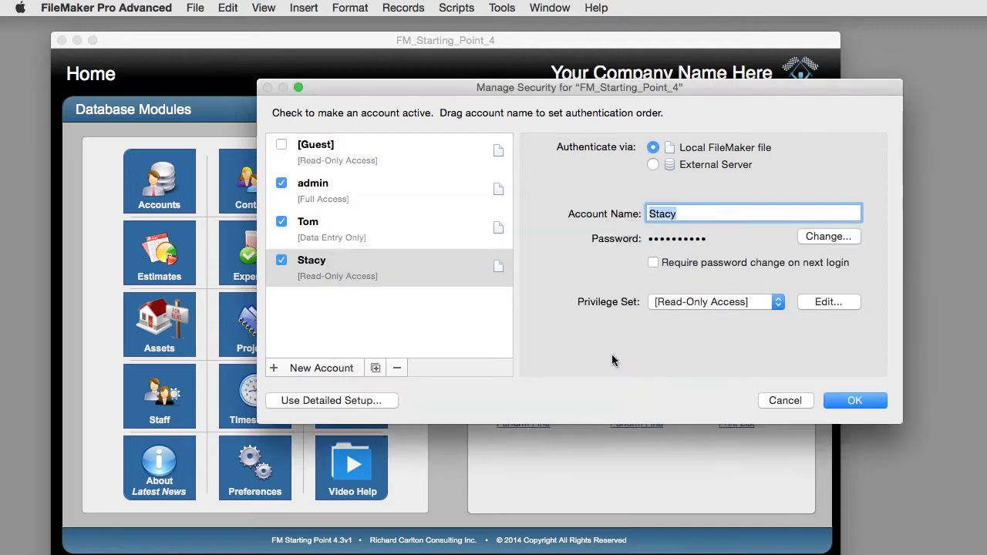
Assign [Data Entry Only] and review that privilege set's details without changing them.
{"action": "left_click", "coordinate": [691, 303]}
{"action": "left_click", "coordinate": [696, 289]}
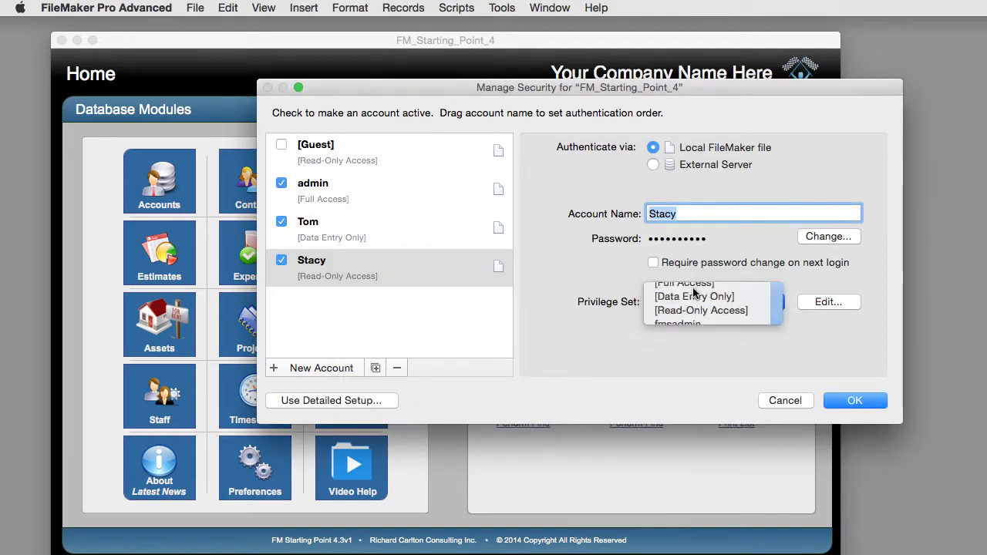
{"action": "left_click", "coordinate": [811, 302]}
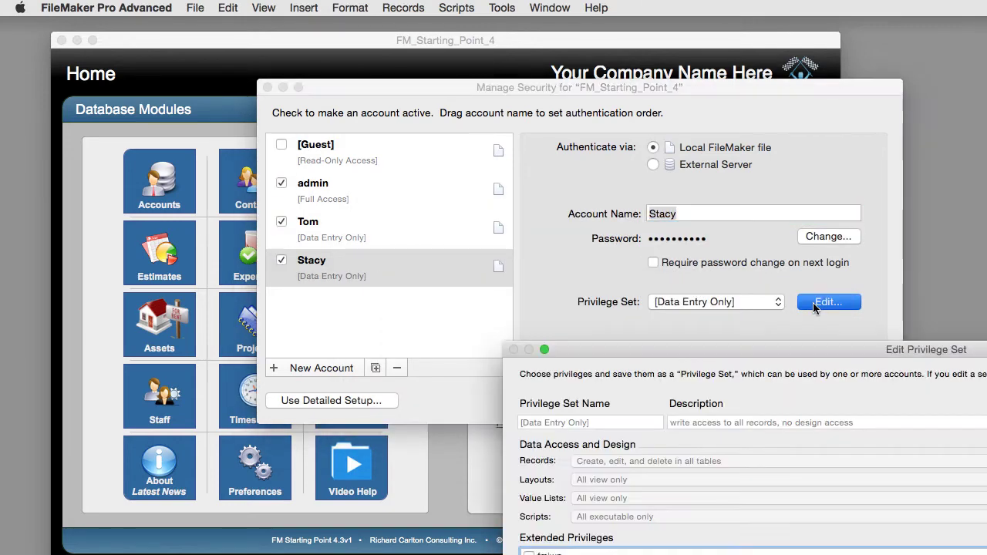
{"action": "left_click_drag", "start_coordinate": [808, 351], "coordinate": [445, 173]}
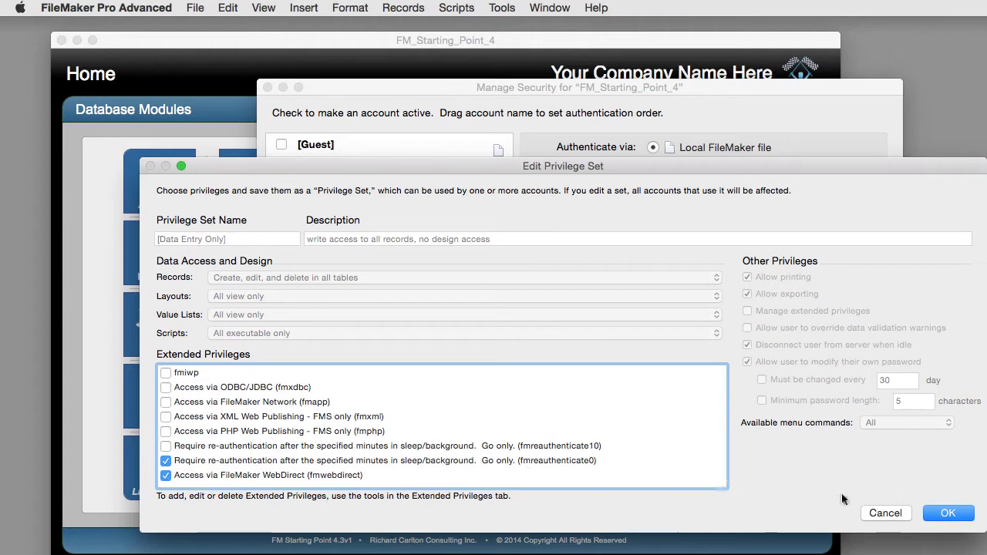
{"action": "left_click", "coordinate": [884, 513]}
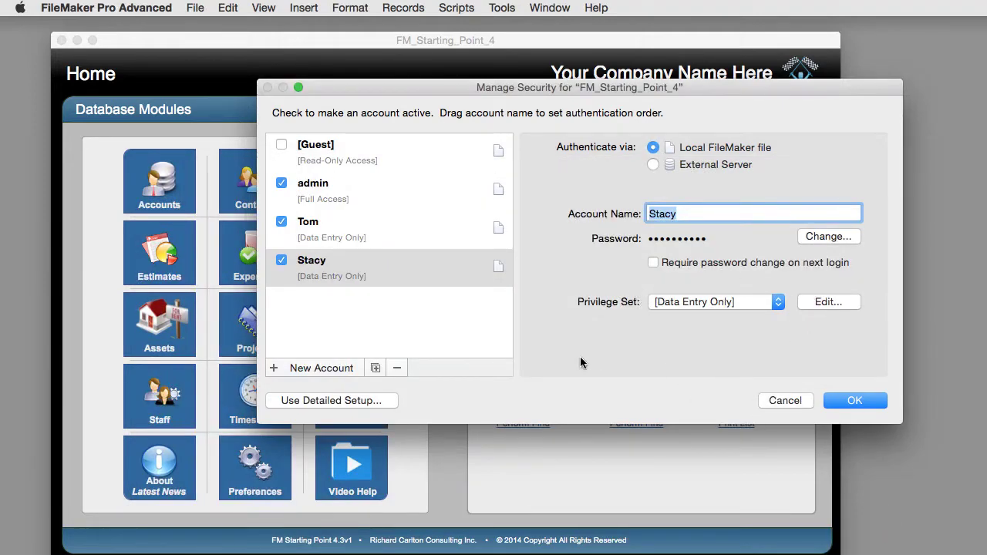
Add a third account with its account name and a confirmed password.
{"action": "left_click", "coordinate": [273, 369]}
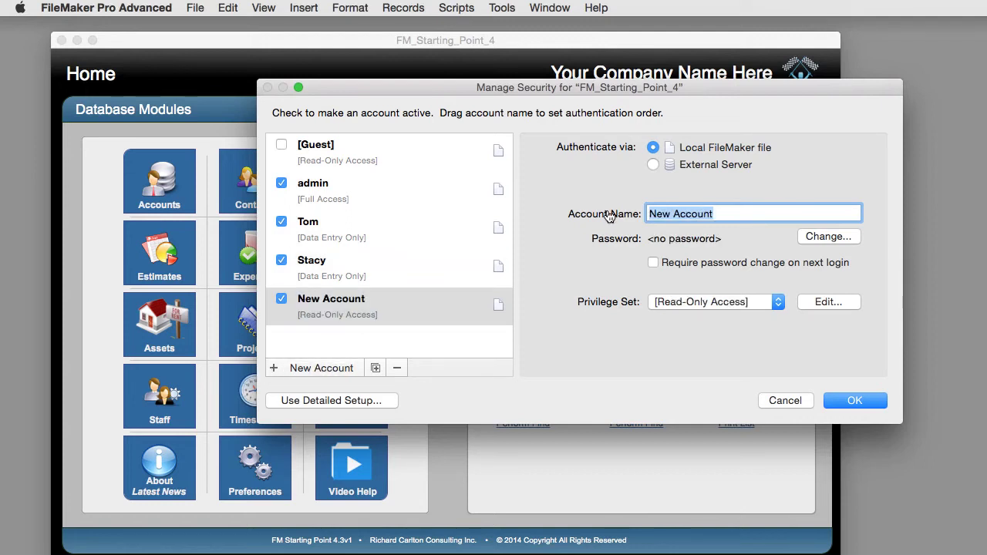
{"action": "type", "text": "Phil"}
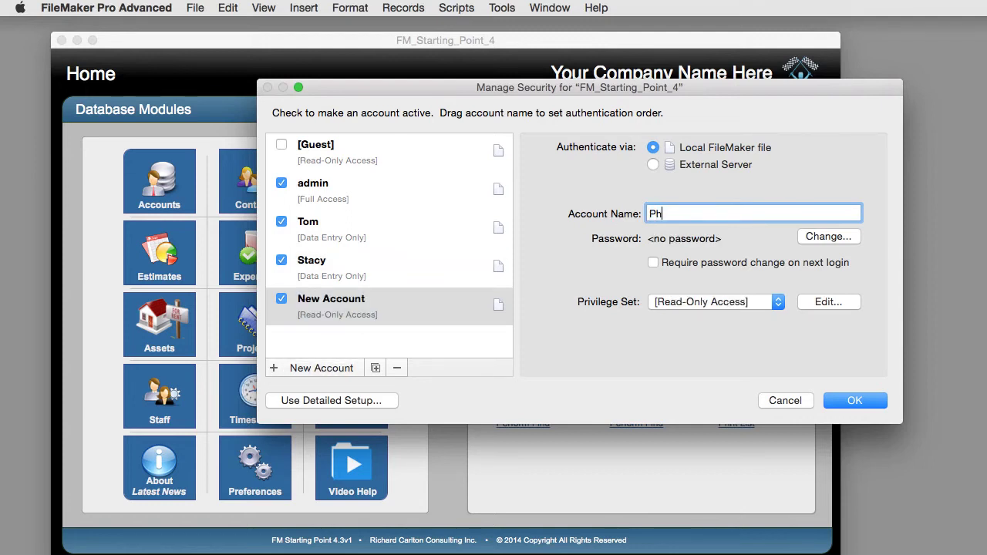
{"action": "left_click", "coordinate": [829, 238]}
{"action": "key", "text": "Tab"}
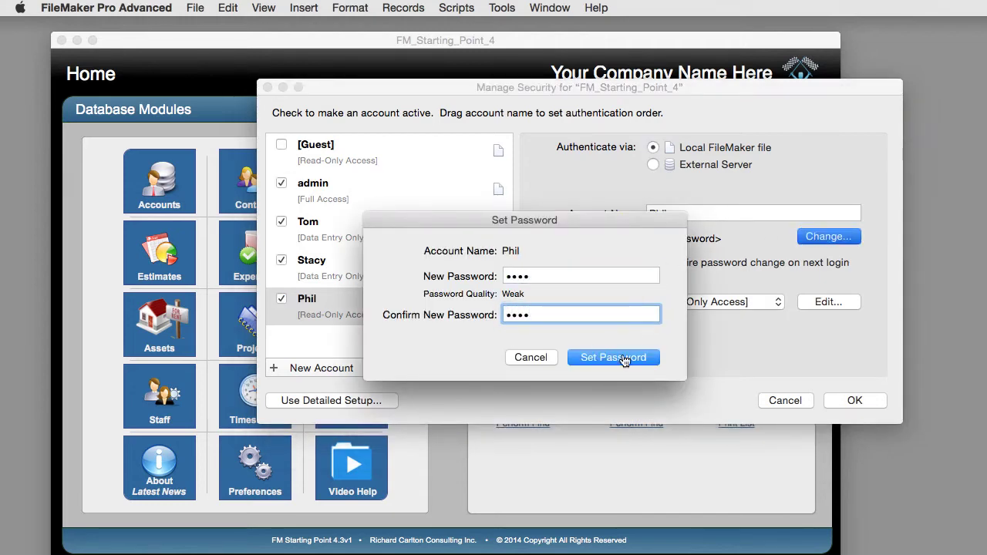
{"action": "left_click", "coordinate": [622, 358]}
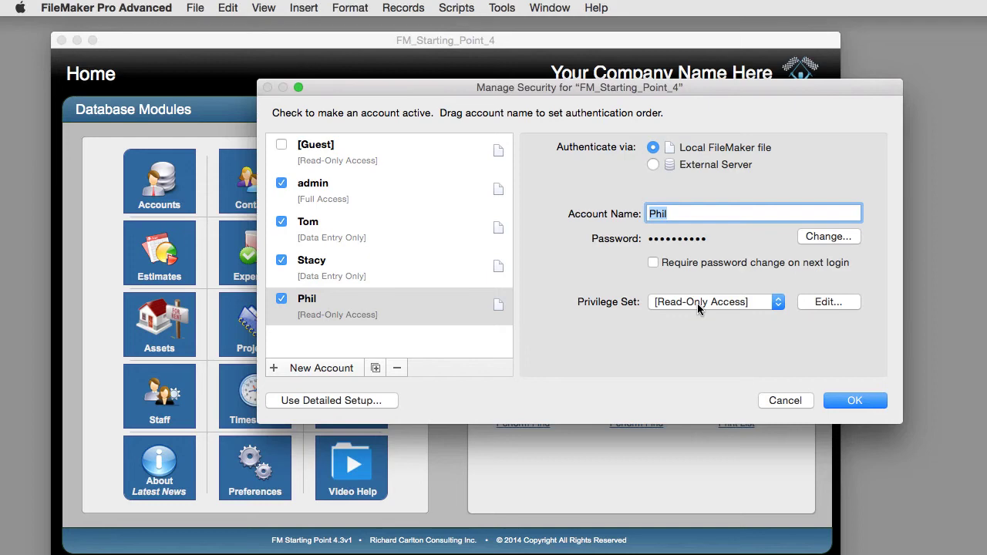
Keep the third account on [Read-Only Access] and save all security changes.
{"action": "left_click", "coordinate": [697, 304]}
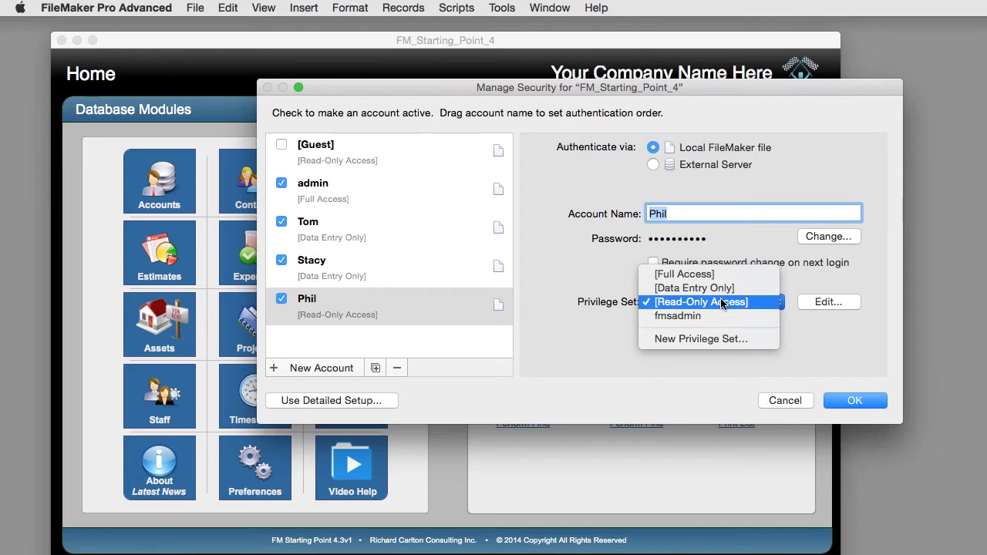
{"action": "left_click", "coordinate": [721, 304]}
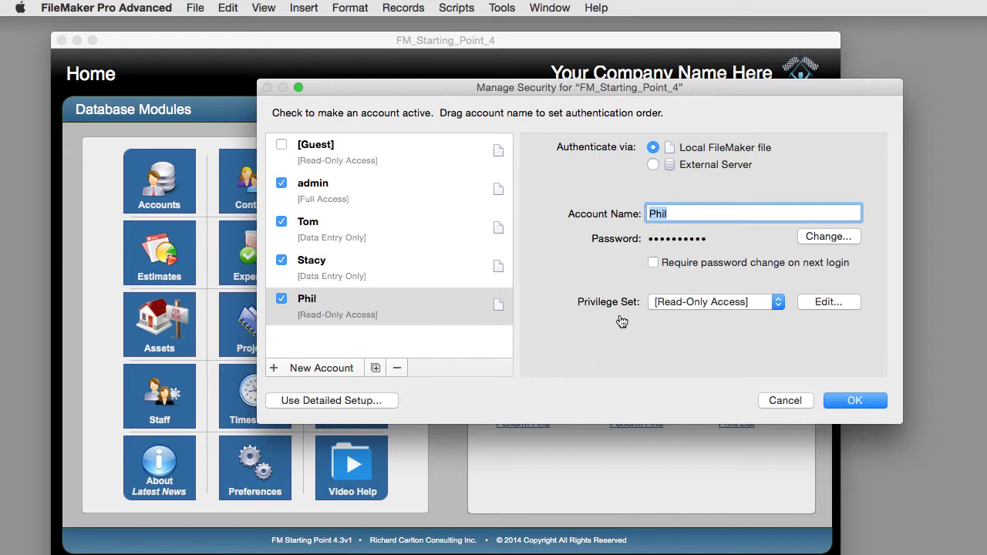
{"action": "left_click", "coordinate": [855, 399]}
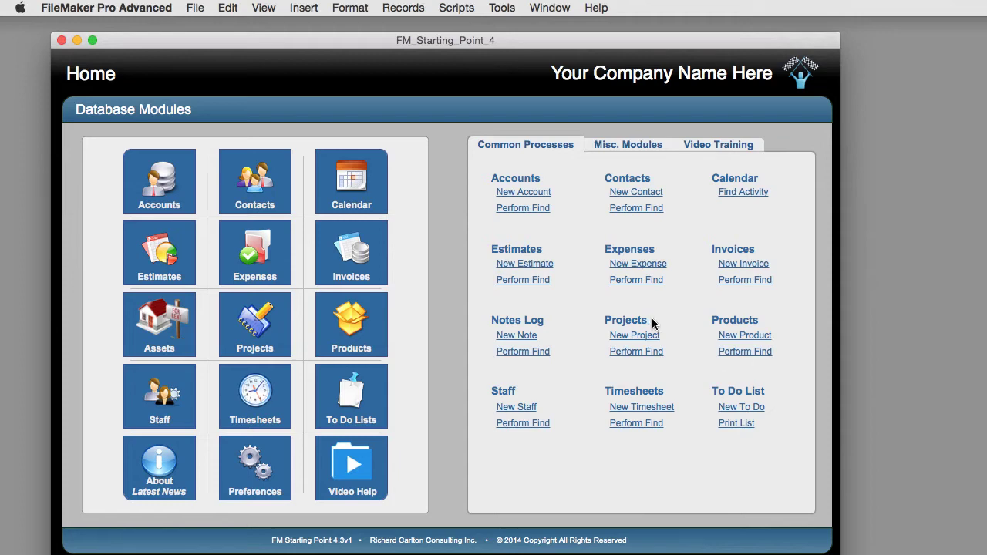
Go from Home to the Contacts layout showing the first contact record.
{"action": "left_click", "coordinate": [252, 177]}
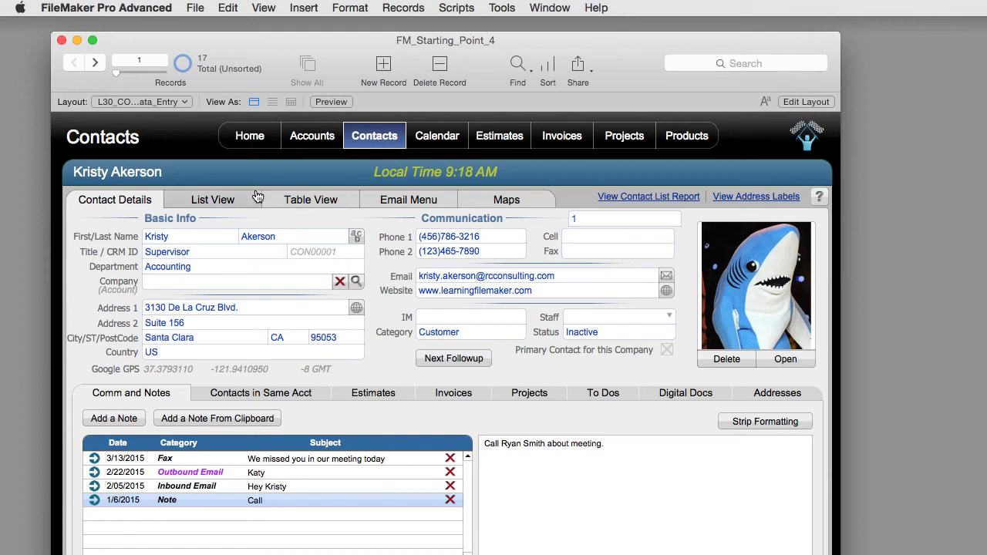
{"action": "left_click", "coordinate": [166, 8]}
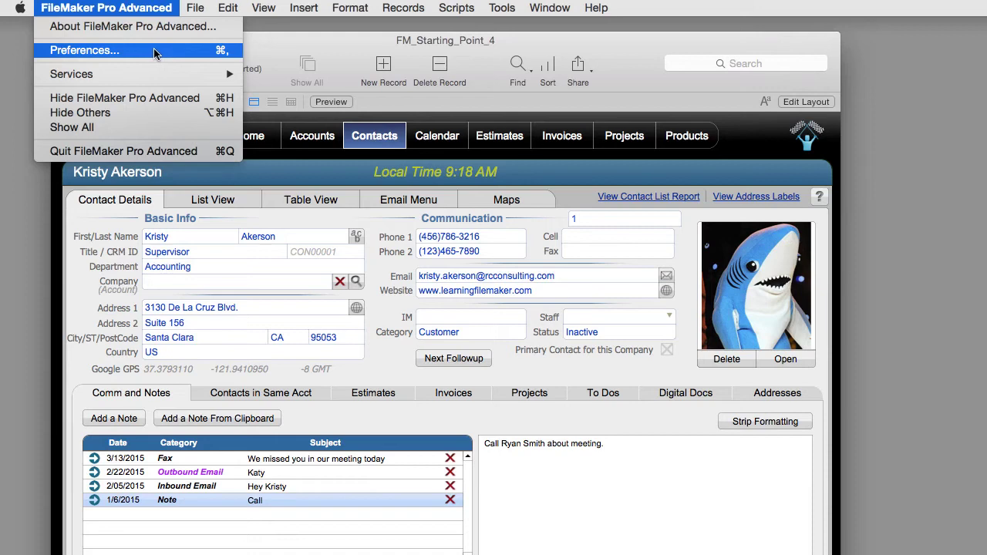
In Preferences, choose Other under User Name and enter a custom user name.
{"action": "left_click", "coordinate": [156, 53]}
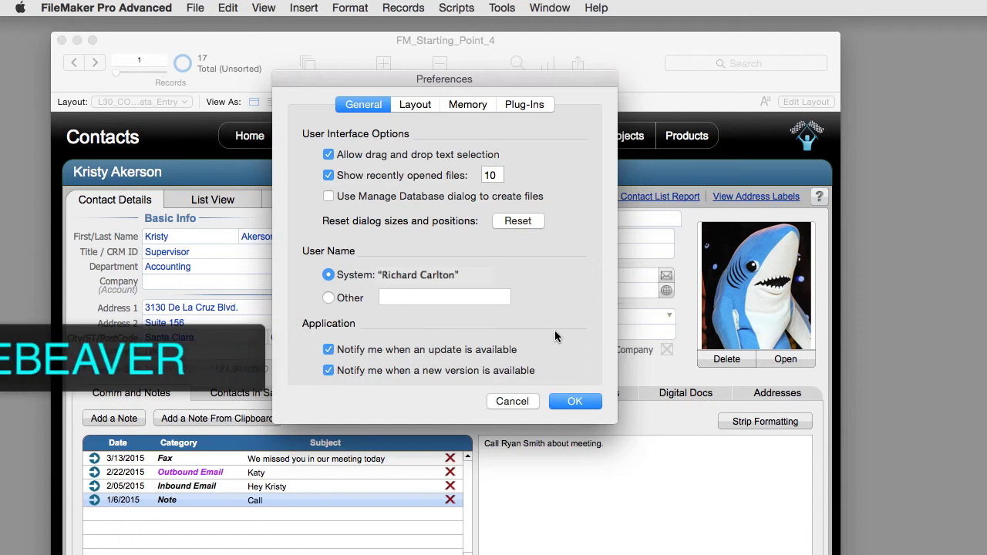
{"action": "left_click", "coordinate": [328, 297]}
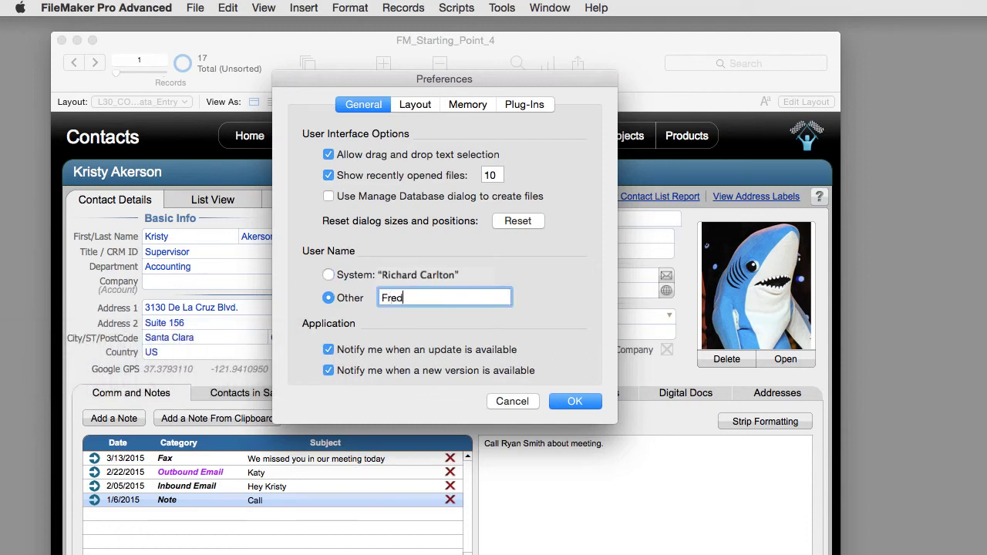
{"action": "left_click", "coordinate": [574, 402]}
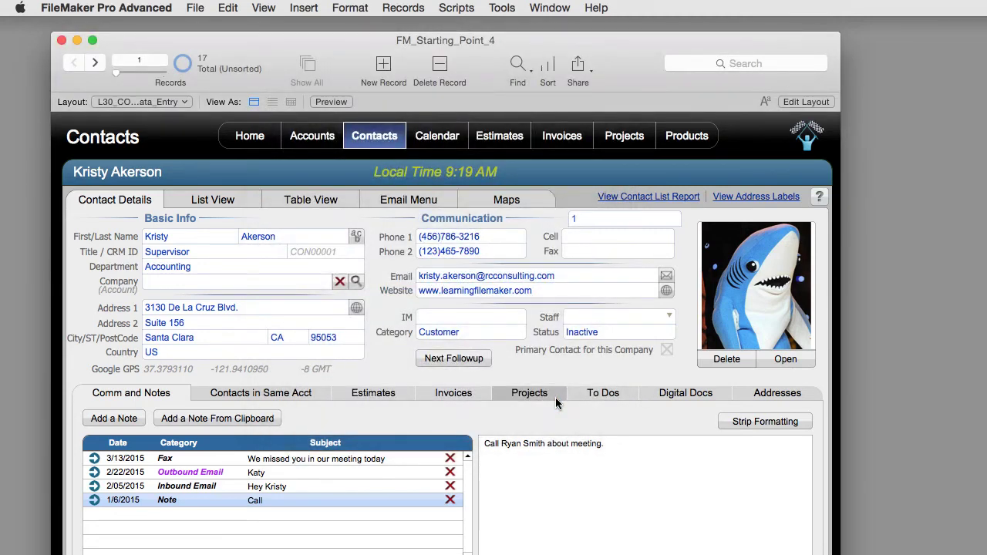
Create a new blank contact record, the 18th in Contacts.
{"action": "left_click", "coordinate": [383, 66]}
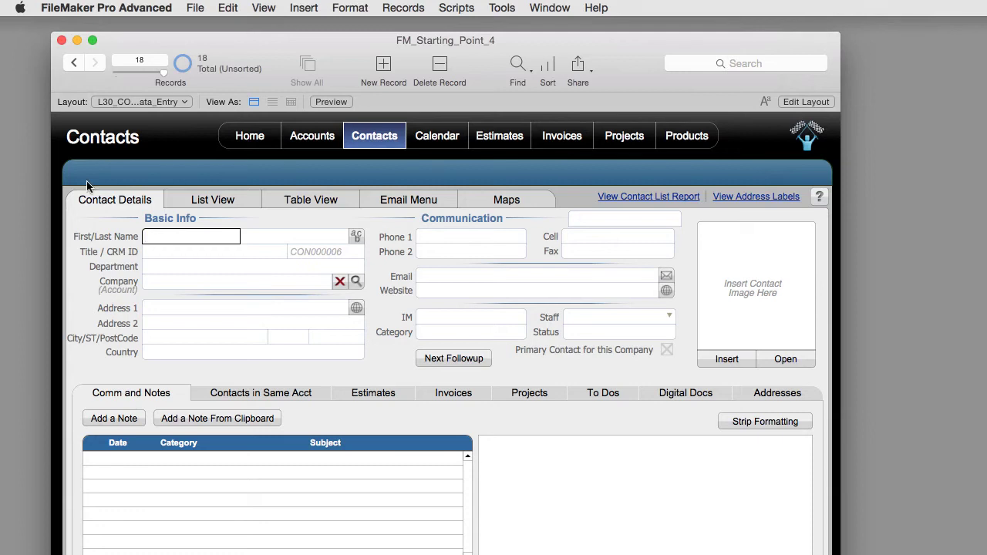
{"action": "left_click", "coordinate": [106, 8]}
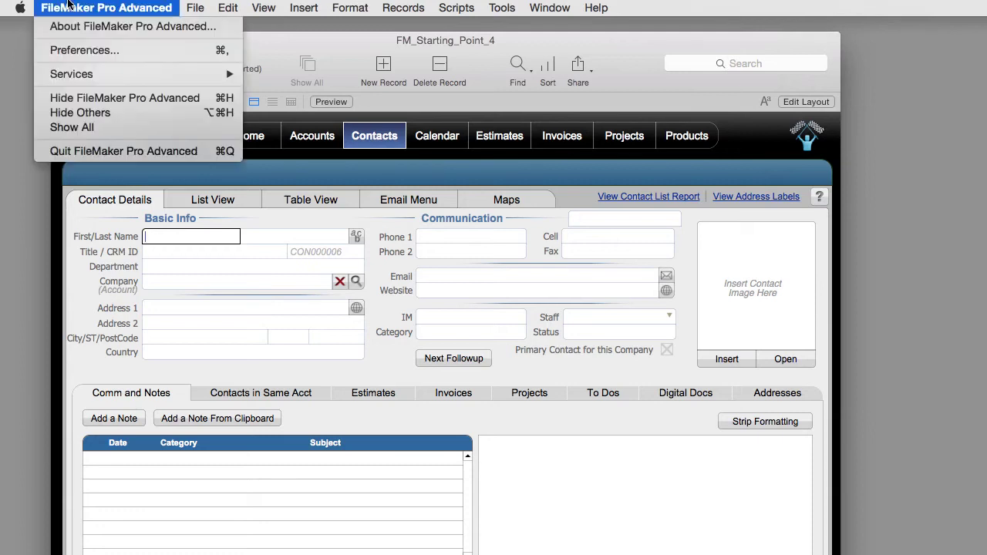
Reopen Preferences to confirm the custom user name is still set, then browse File > Manage.
{"action": "left_click", "coordinate": [84, 47]}
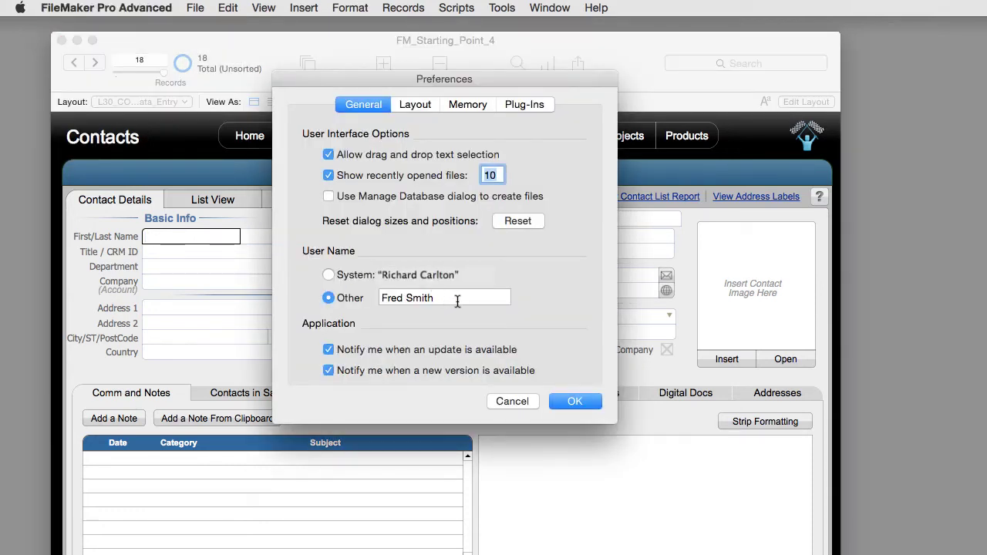
{"action": "left_click", "coordinate": [199, 8]}
{"action": "mouse_move", "coordinate": [263, 152]}
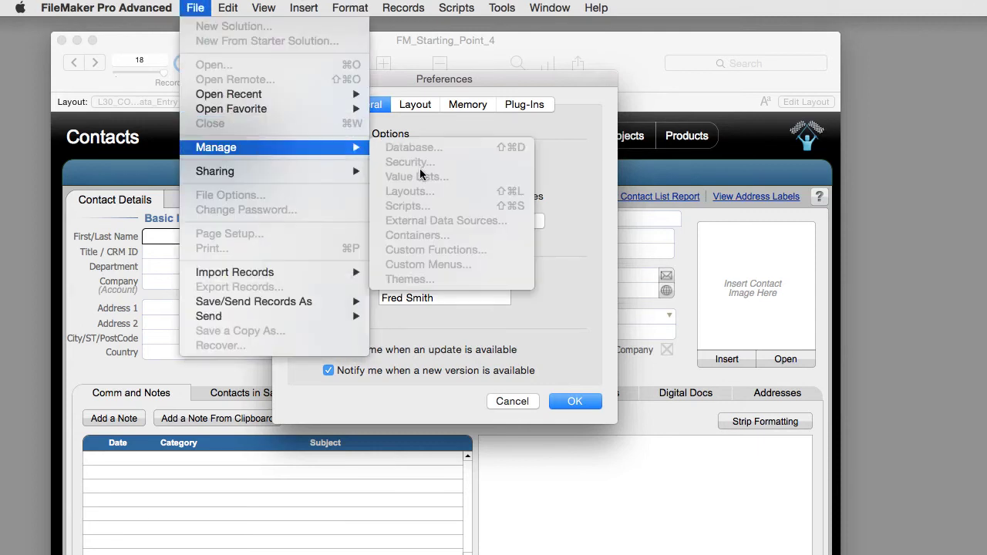